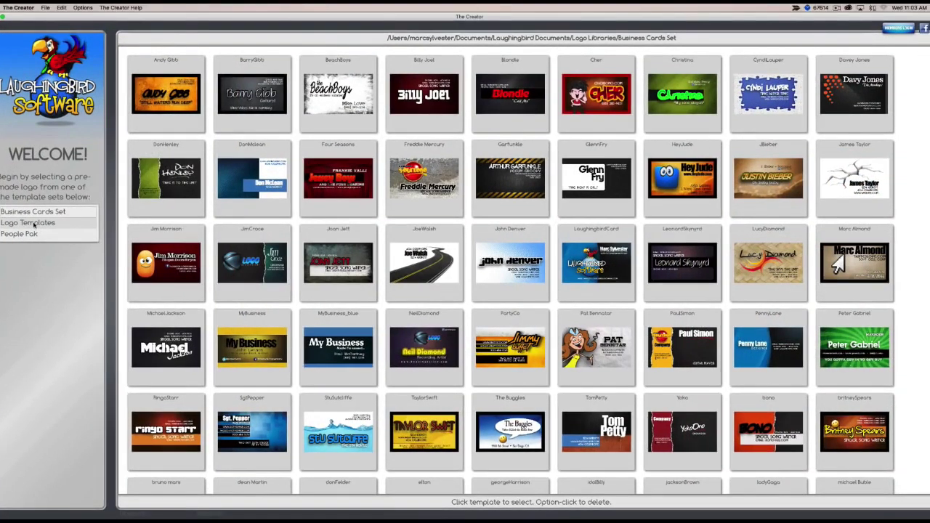
# Open the FriendsCO template from the Logo Templates set as an untitled 899 x 588 design
pyautogui.click(33, 223)
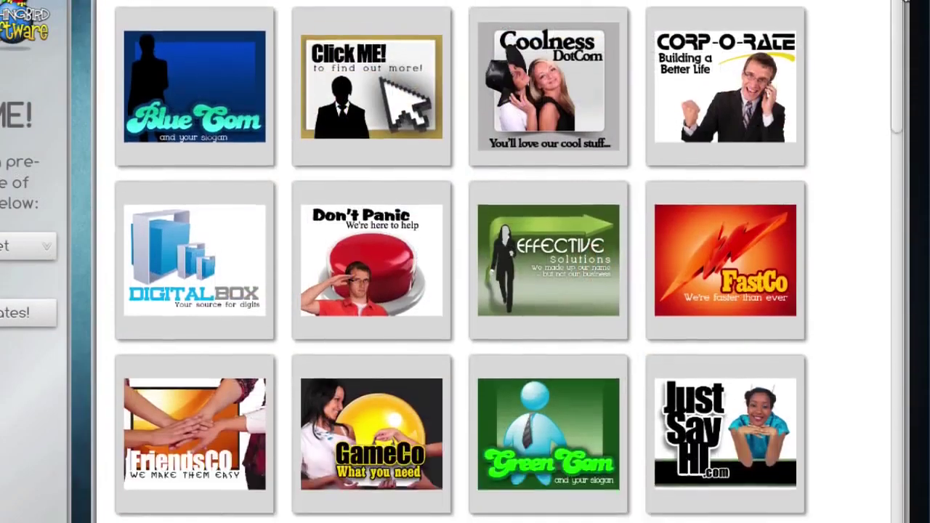
pyautogui.moveTo(904, 4); pyautogui.dragTo(901, 305)
pyautogui.click(428, 181)
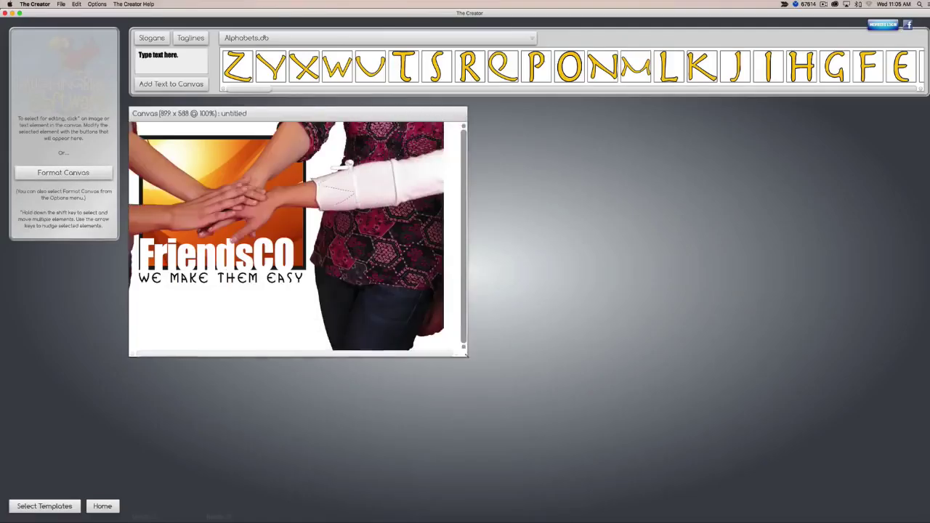
# Move the hands photo right and set its image scale to 1
pyautogui.moveTo(240, 218); pyautogui.dragTo(334, 218)
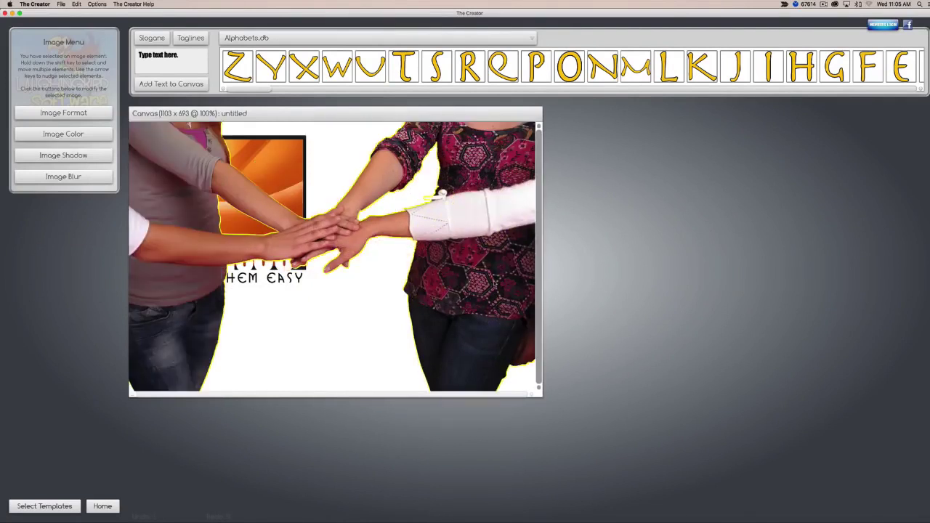
pyautogui.click(64, 112)
pyautogui.moveTo(86, 72); pyautogui.dragTo(94, 72)
# Restyle the name as bold orange FRIENDSCO with a red outline, then reposition the hands photo
pyautogui.click(433, 366)
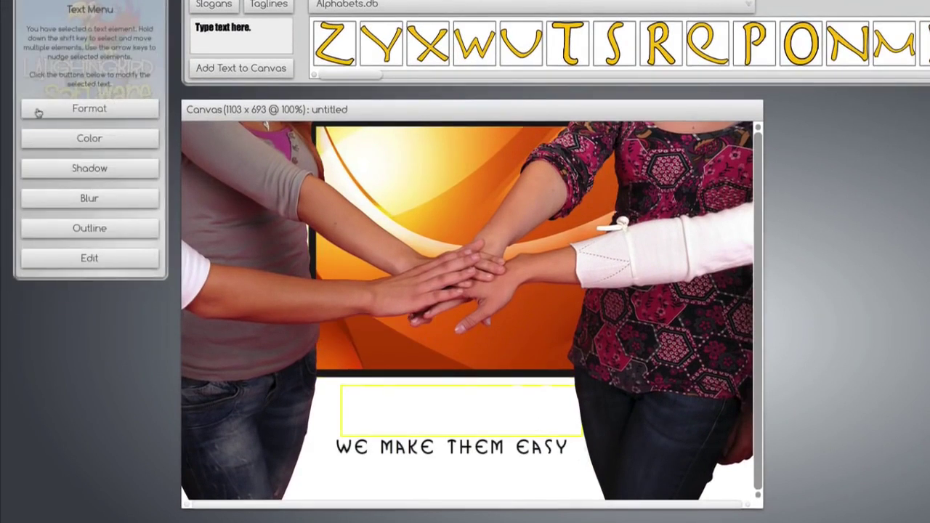
pyautogui.click(99, 229)
pyautogui.click(89, 231)
pyautogui.click(84, 110)
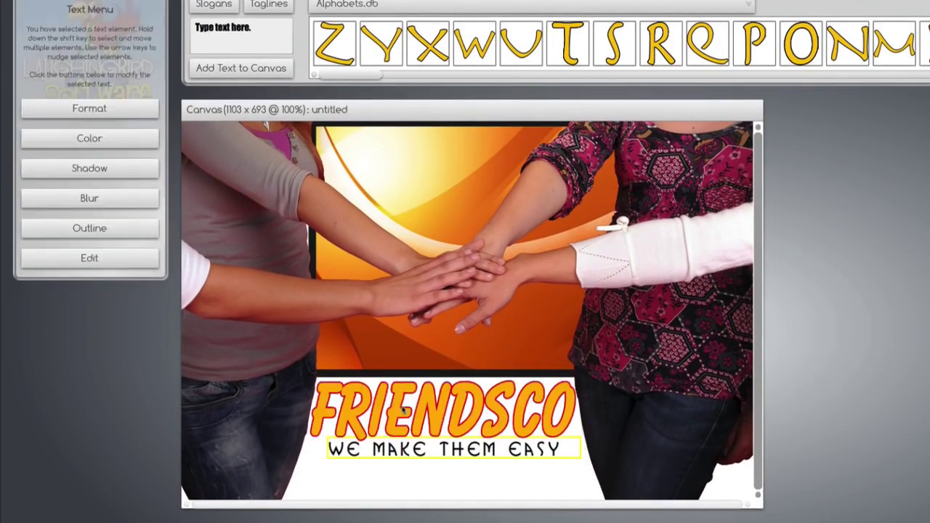
pyautogui.moveTo(285, 191); pyautogui.dragTo(274, 209)
# Delete the hands photo from the logo
pyautogui.press('Delete')
pyautogui.click(502, 327)
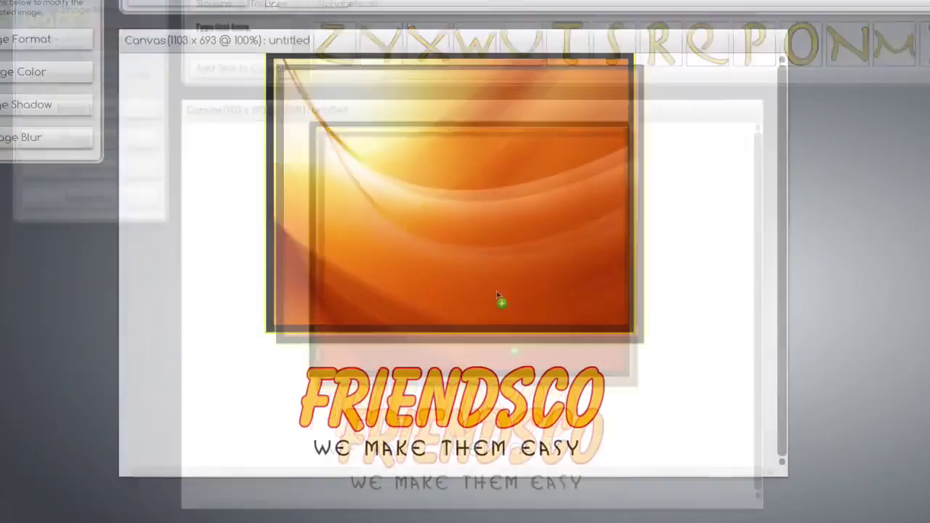
pyautogui.click(657, 335)
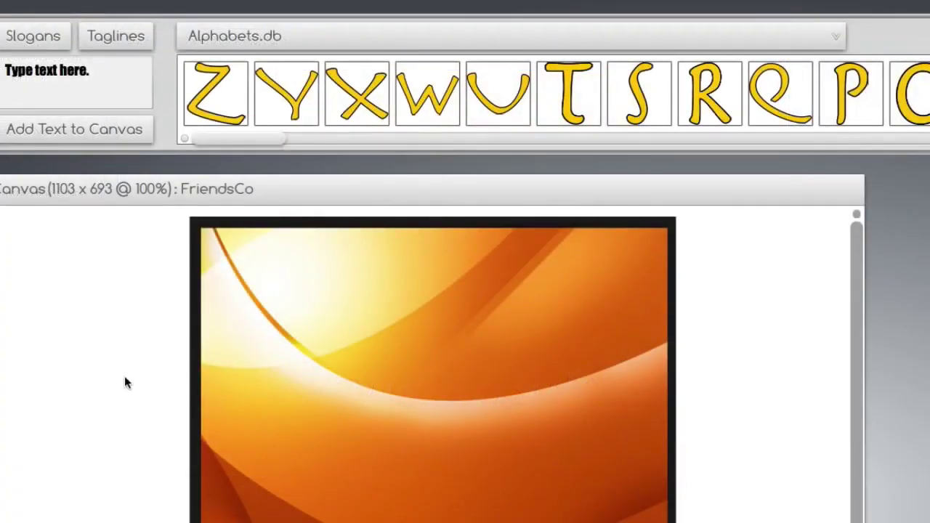
# Place a blue striped sphere from Spheres.db, scale it to 0.92, then delete it
pyautogui.click(284, 41)
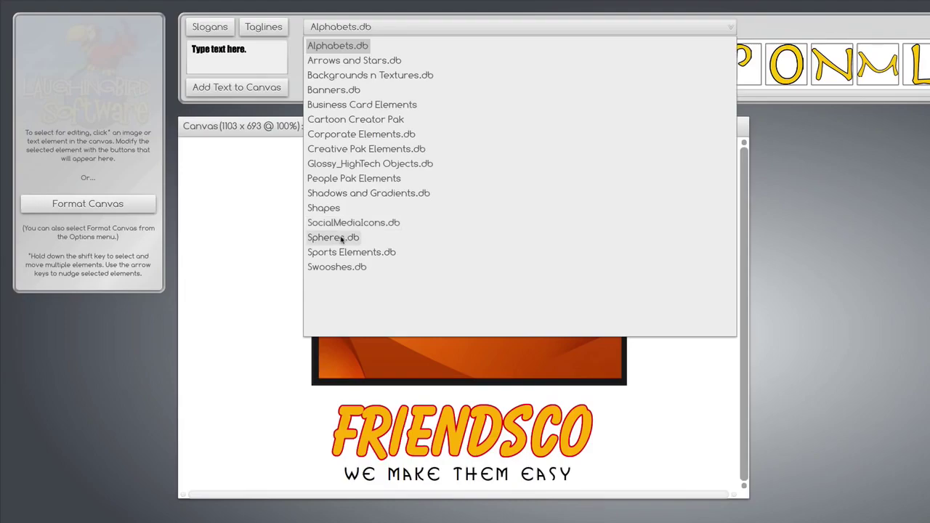
pyautogui.click(342, 240)
pyautogui.moveTo(410, 96); pyautogui.dragTo(789, 96)
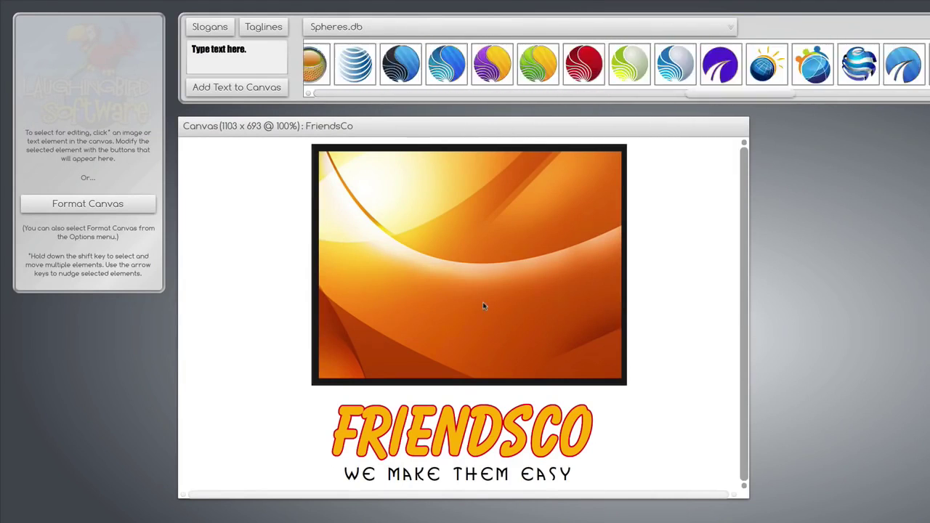
pyautogui.moveTo(864, 63); pyautogui.dragTo(452, 300)
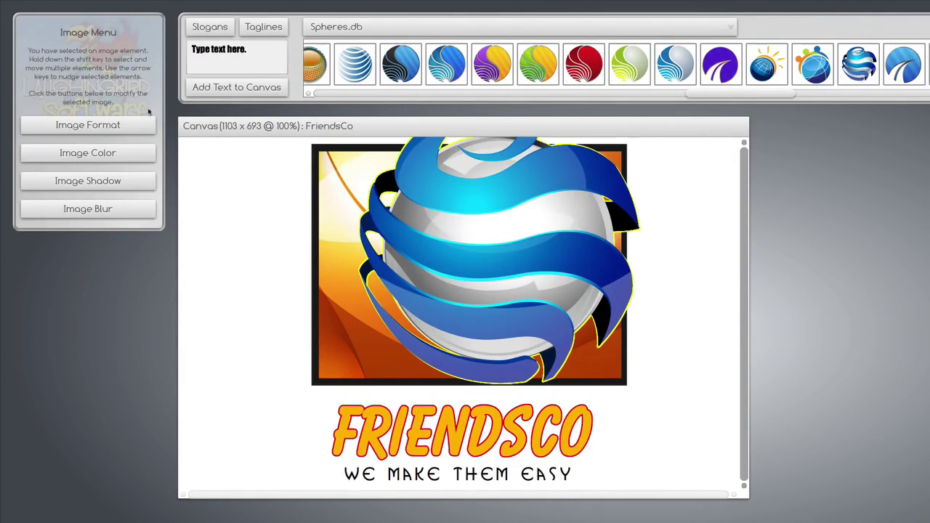
pyautogui.click(108, 128)
pyautogui.moveTo(106, 78); pyautogui.dragTo(102, 77)
pyautogui.press('Delete')
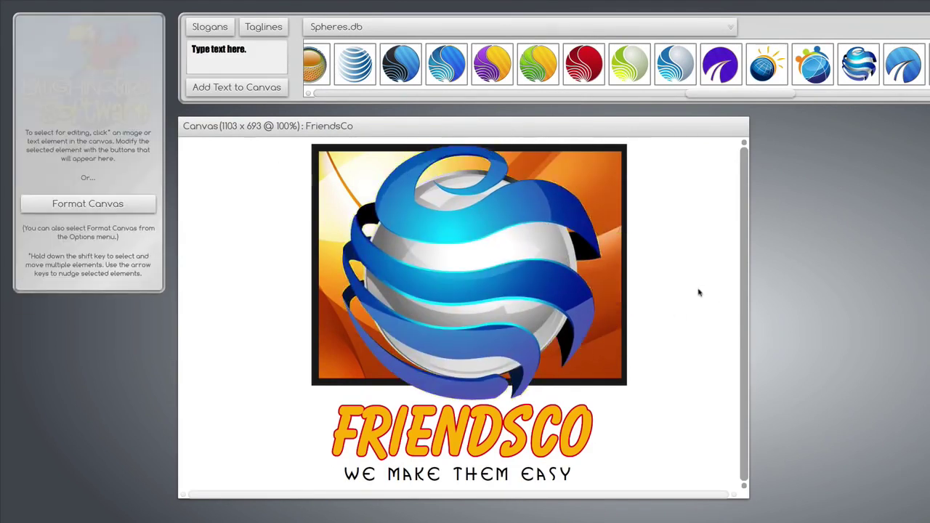
pyautogui.click(383, 28)
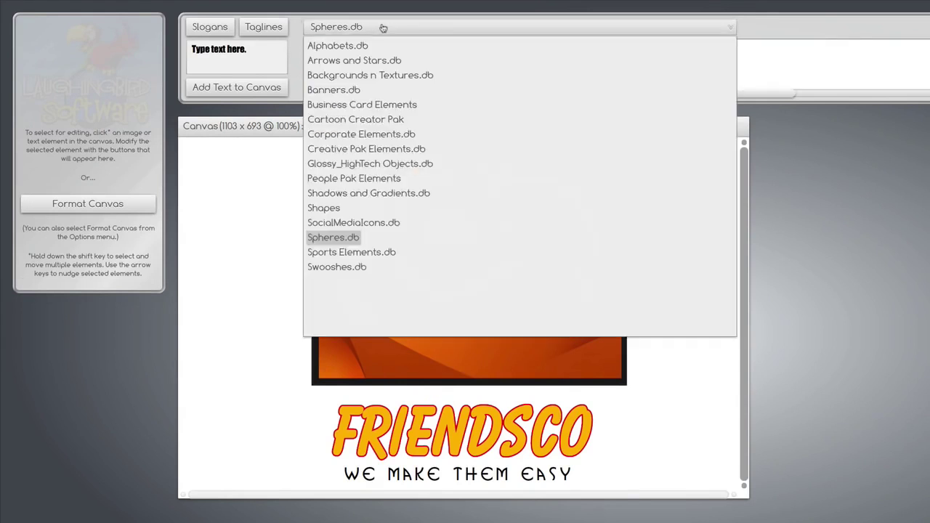
# Add the seated woman photo from People Pak's People Images collection to the canvas
pyautogui.click(345, 179)
pyautogui.doubleClick(326, 63)
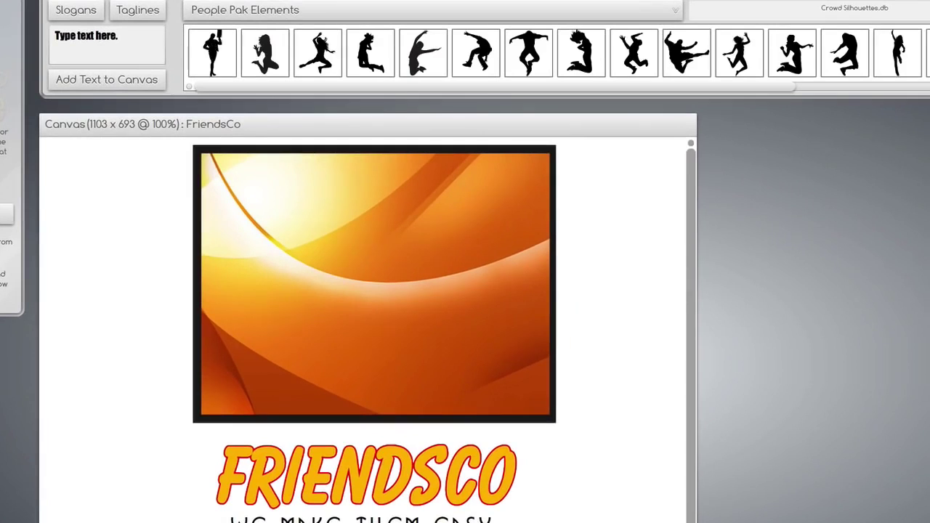
pyautogui.click(494, 21)
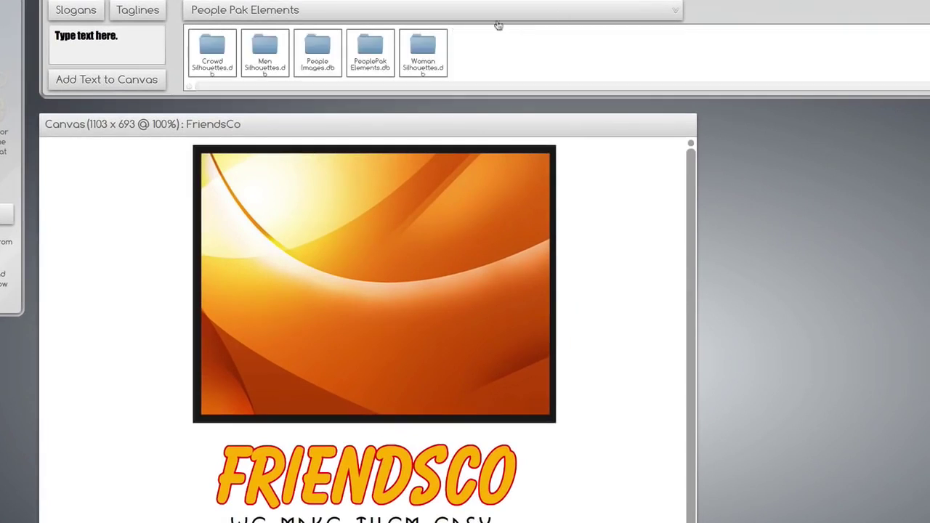
pyautogui.doubleClick(314, 45)
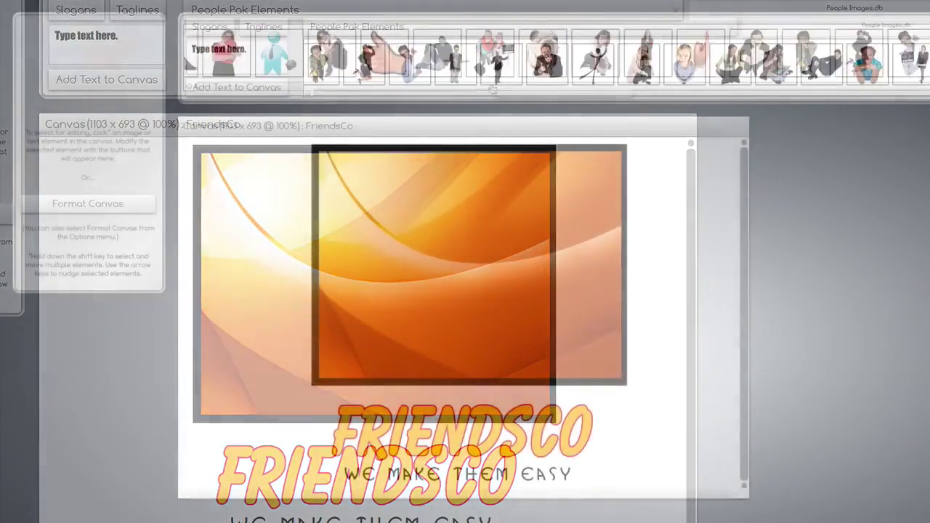
pyautogui.moveTo(547, 64); pyautogui.dragTo(506, 295)
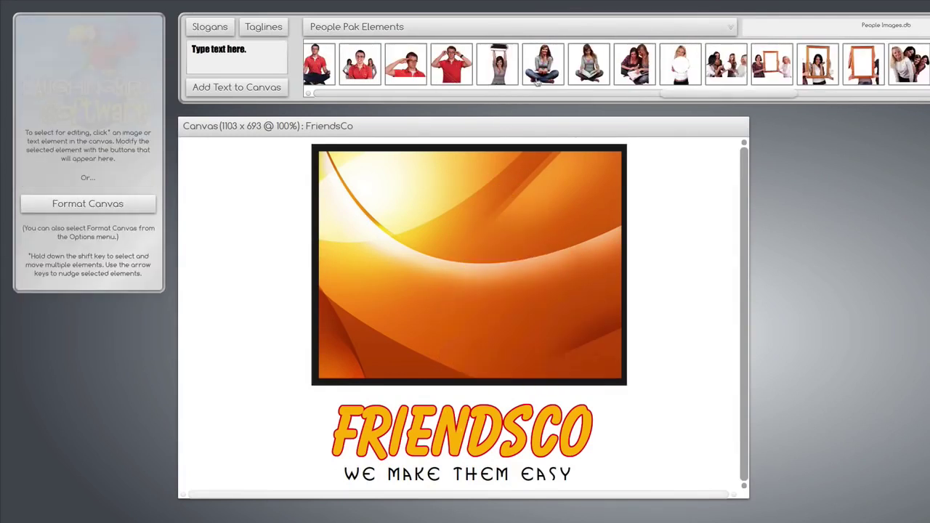
pyautogui.moveTo(540, 62); pyautogui.dragTo(511, 319)
# Shrink the woman photo to 0.62 scale and move her into the orange frame
pyautogui.click(75, 126)
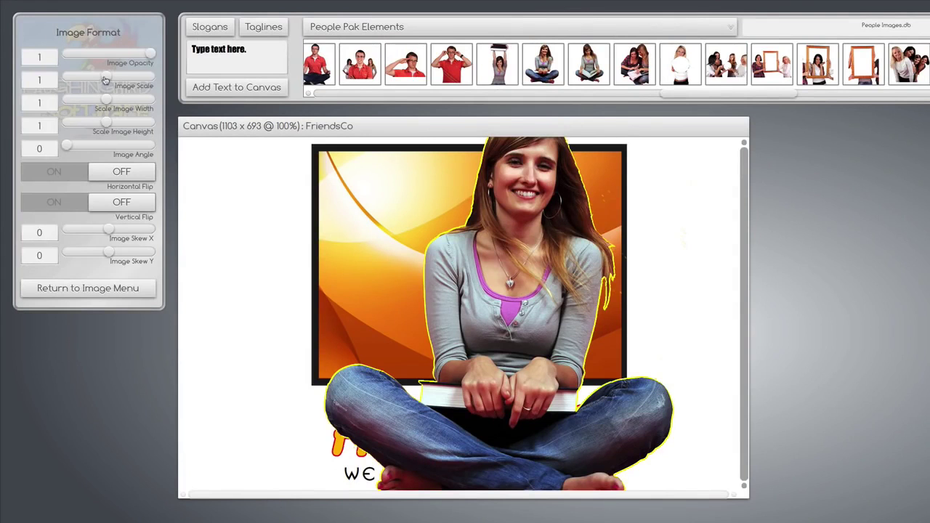
pyautogui.moveTo(104, 80); pyautogui.dragTo(88, 77)
pyautogui.moveTo(491, 341); pyautogui.dragTo(444, 306)
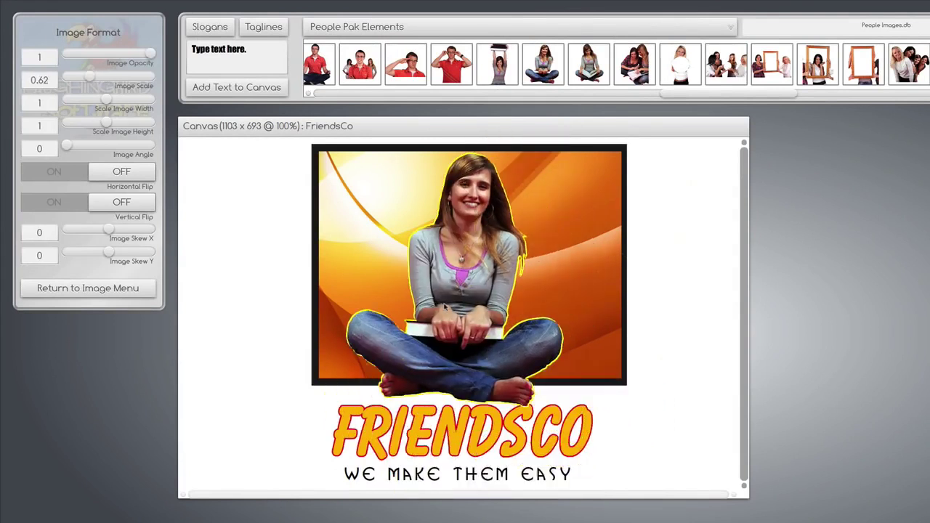
# Try renaming the title to 'Book Club', then delete the seated woman photo
pyautogui.click(476, 435)
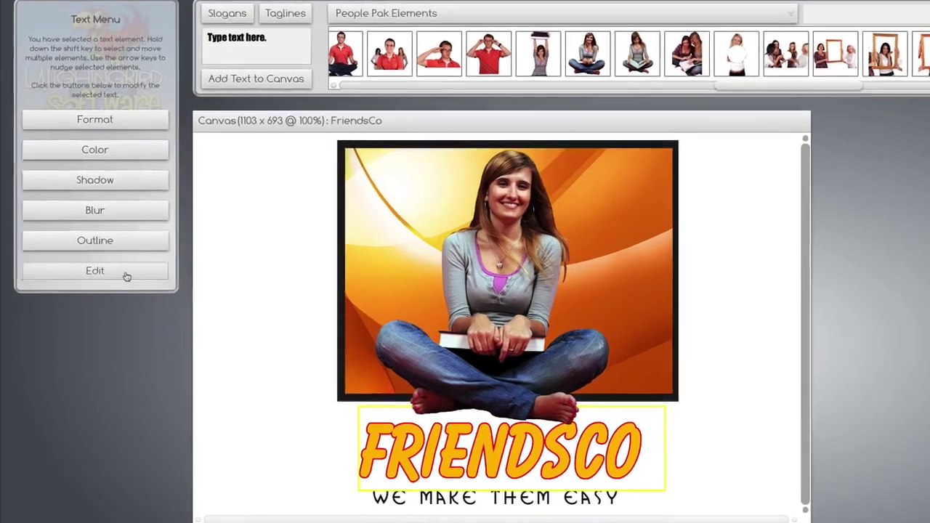
pyautogui.click(115, 267)
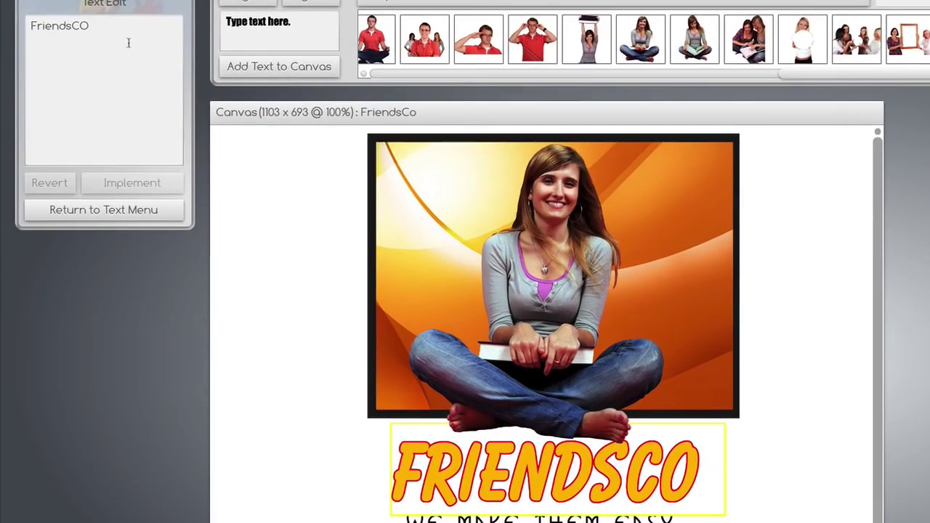
pyautogui.write('Boo')
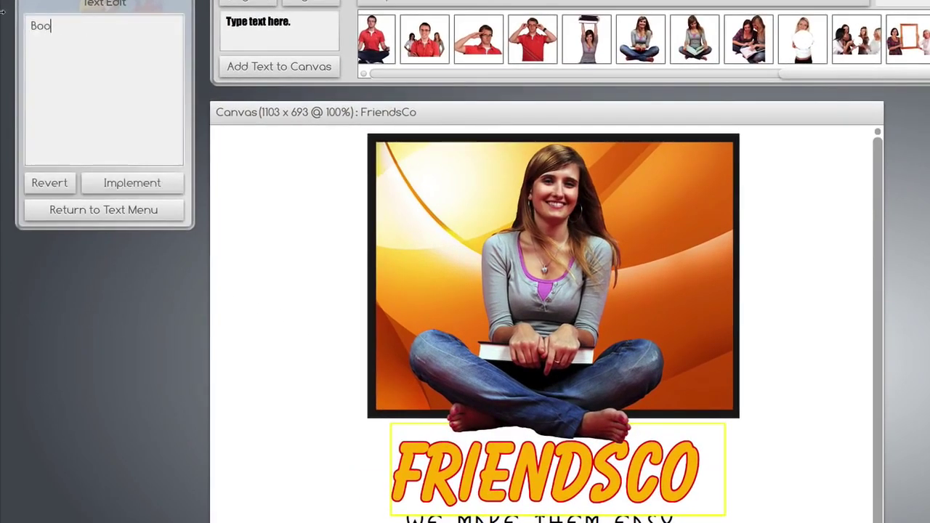
pyautogui.write('k Club')
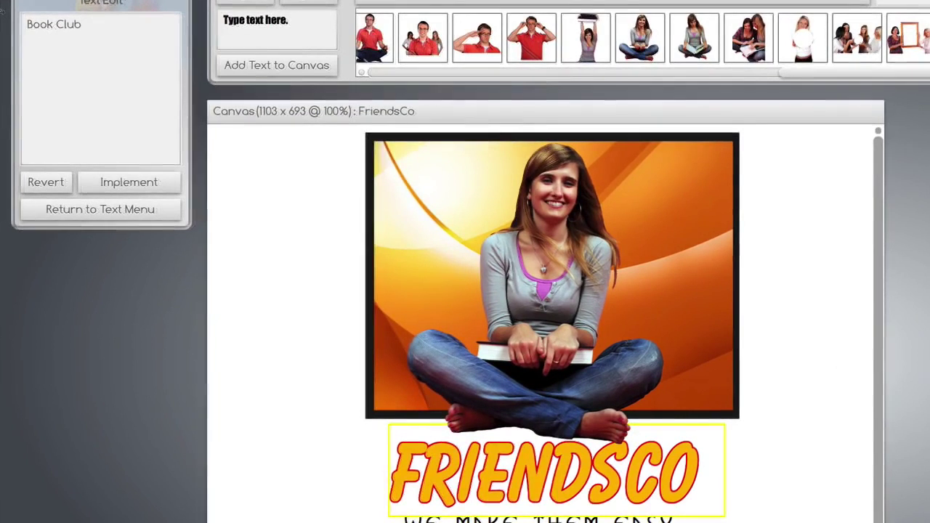
pyautogui.click(124, 183)
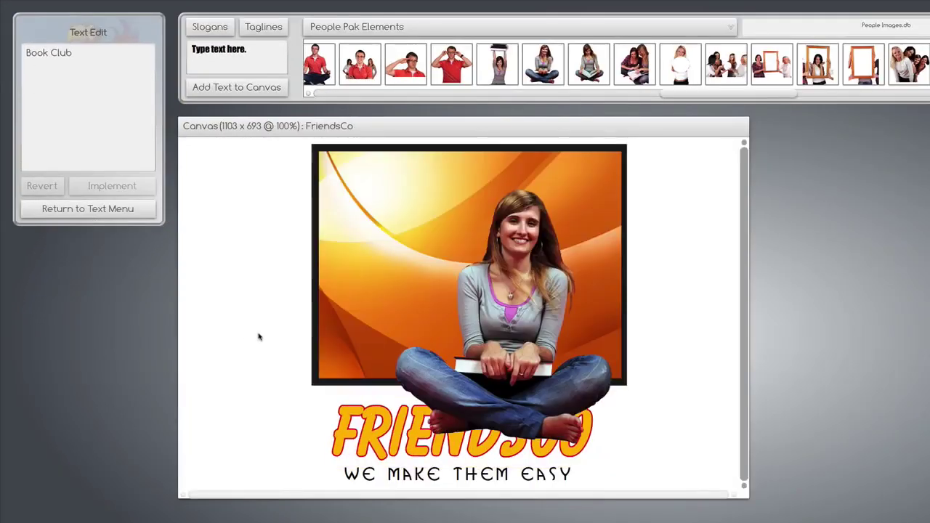
pyautogui.click(442, 305)
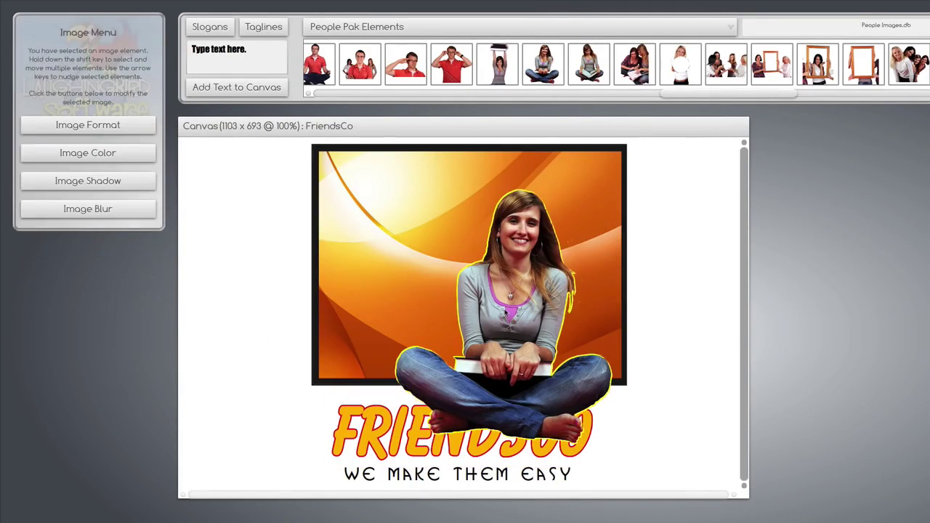
pyautogui.press('Delete')
# Open the Crowd Silhouettes collection and adjust the canvas background colour
pyautogui.click(366, 26)
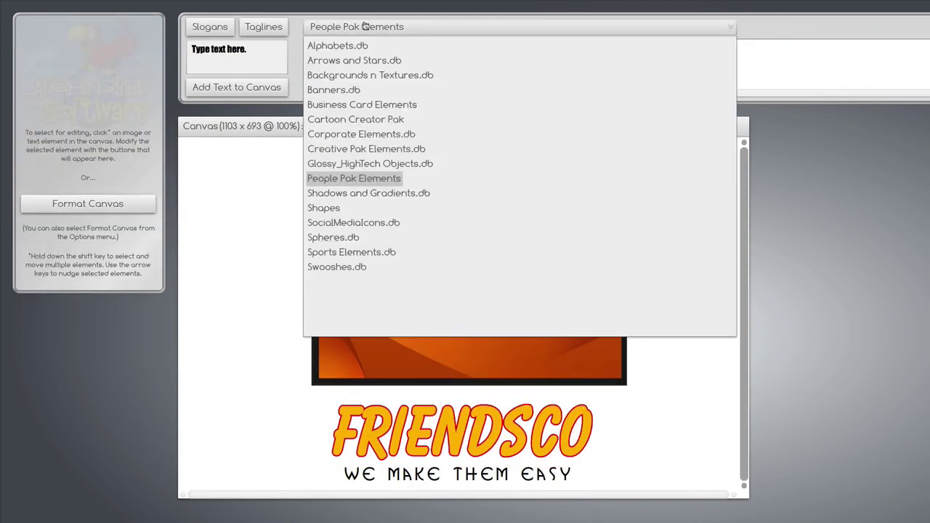
pyautogui.click(361, 180)
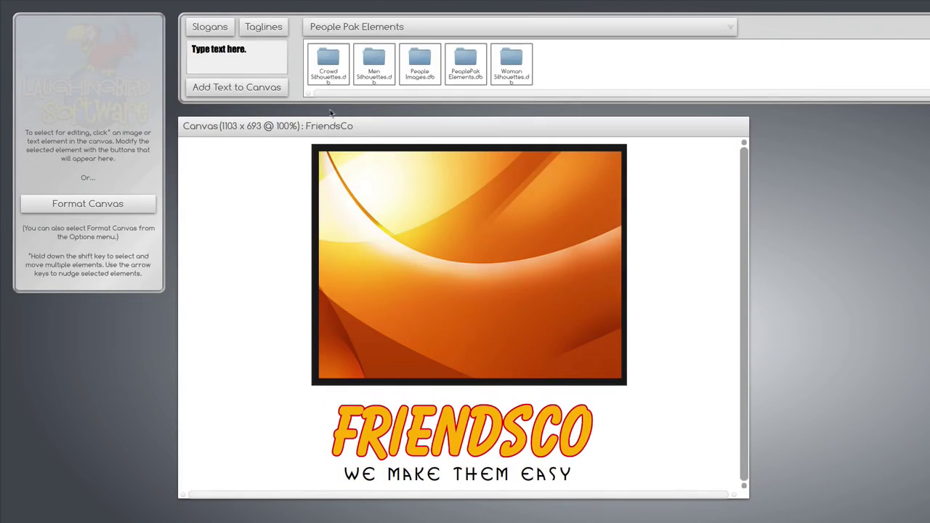
pyautogui.doubleClick(389, 61)
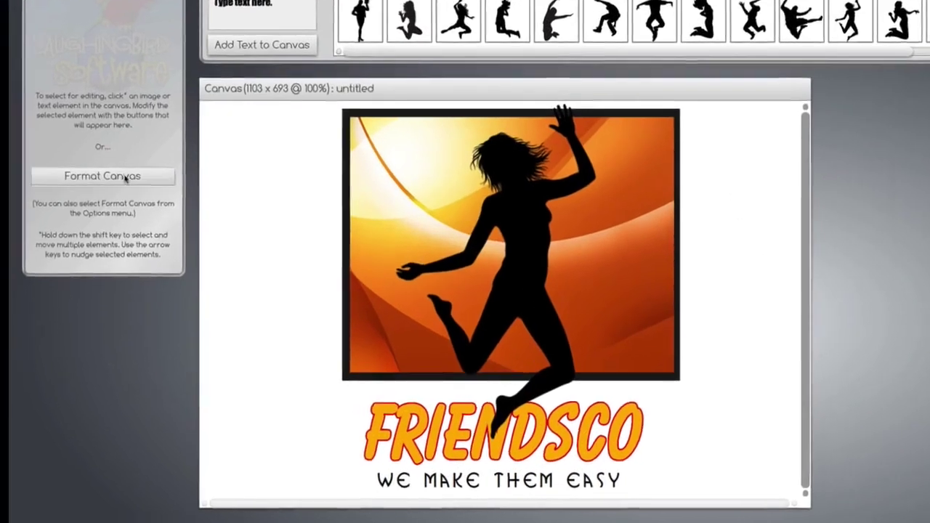
pyautogui.click(89, 192)
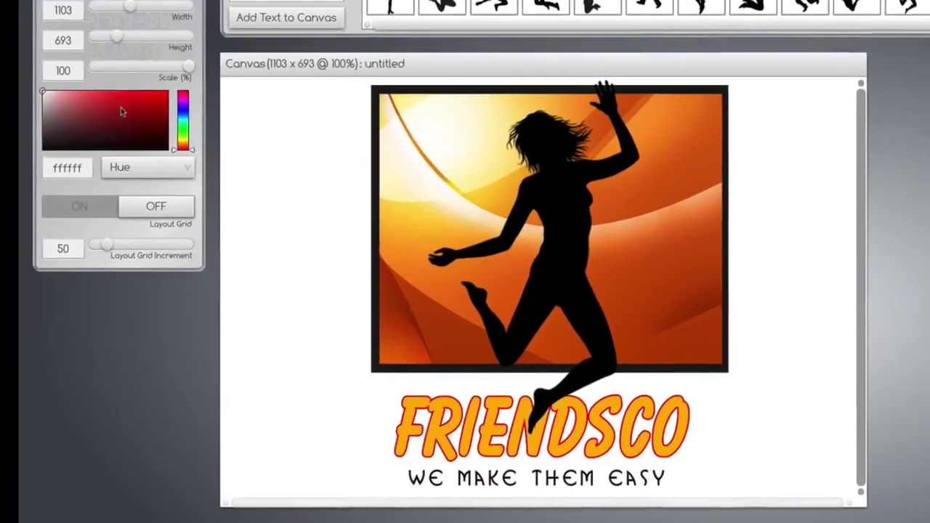
pyautogui.click(23, 187)
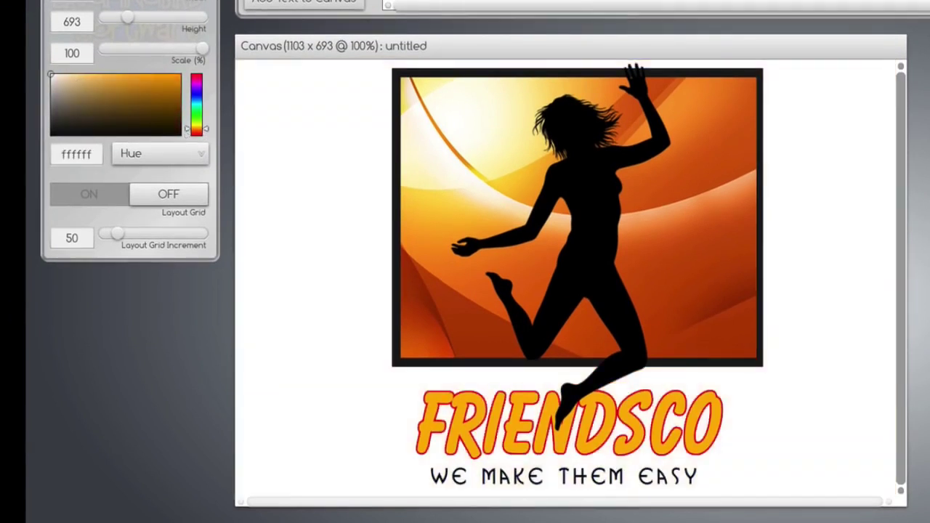
# Check the jumping-woman silhouette's format settings at 1.21 scale, then deselect it
pyautogui.click(598, 239)
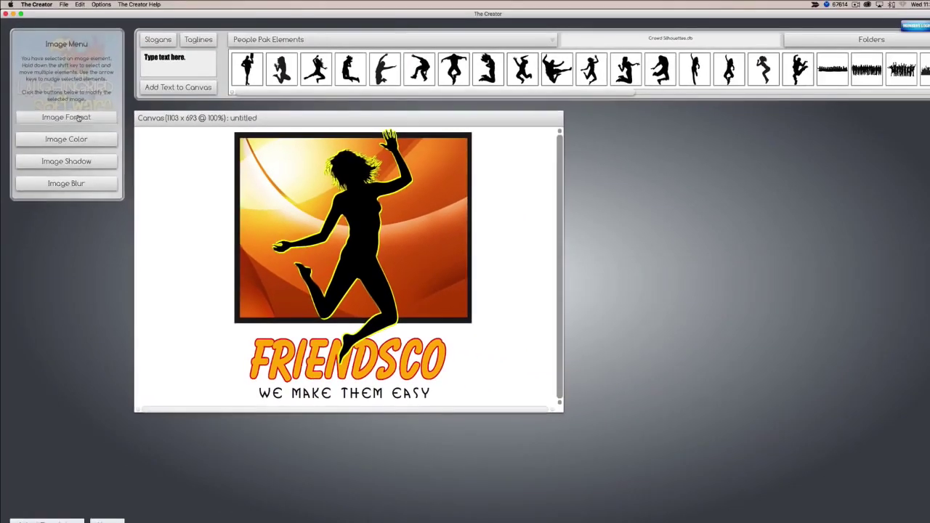
pyautogui.click(127, 65)
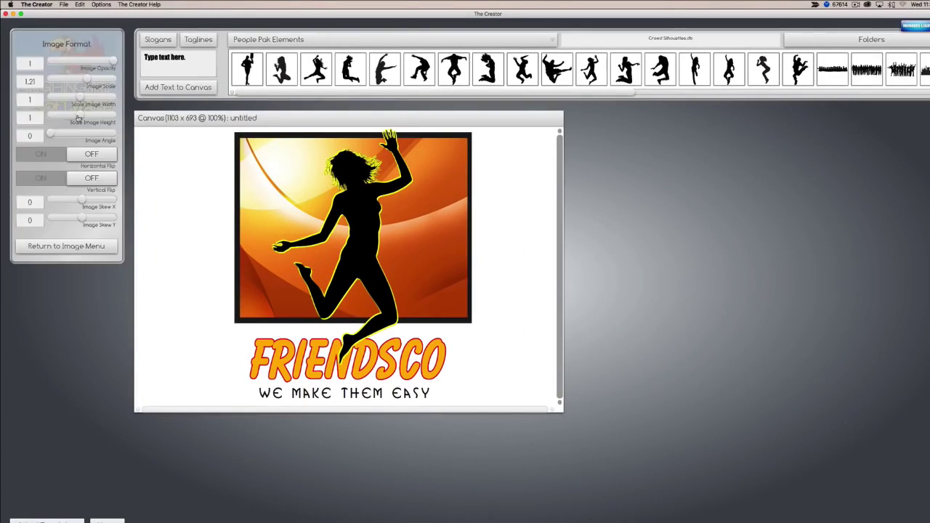
pyautogui.click(209, 258)
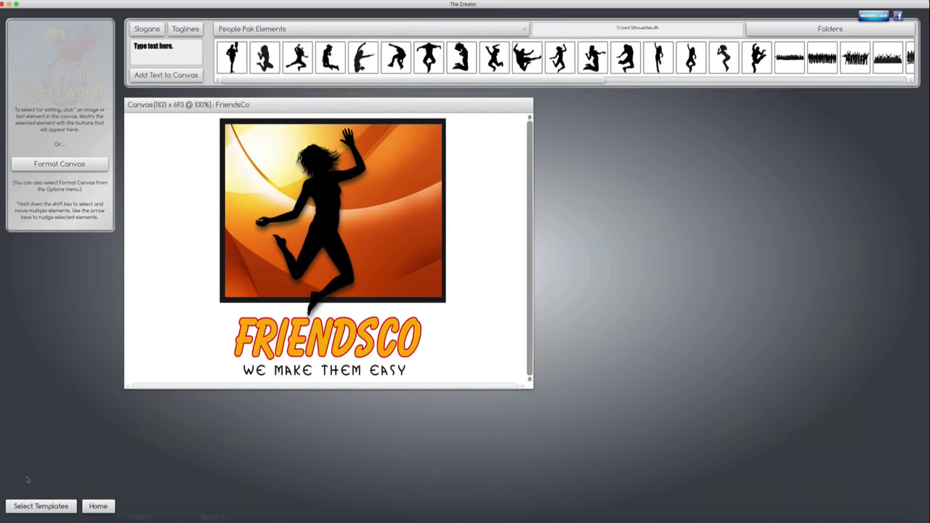
# Open the hazard-stripe Arthur Garfunkle card from the Business Cards Set
pyautogui.click(36, 507)
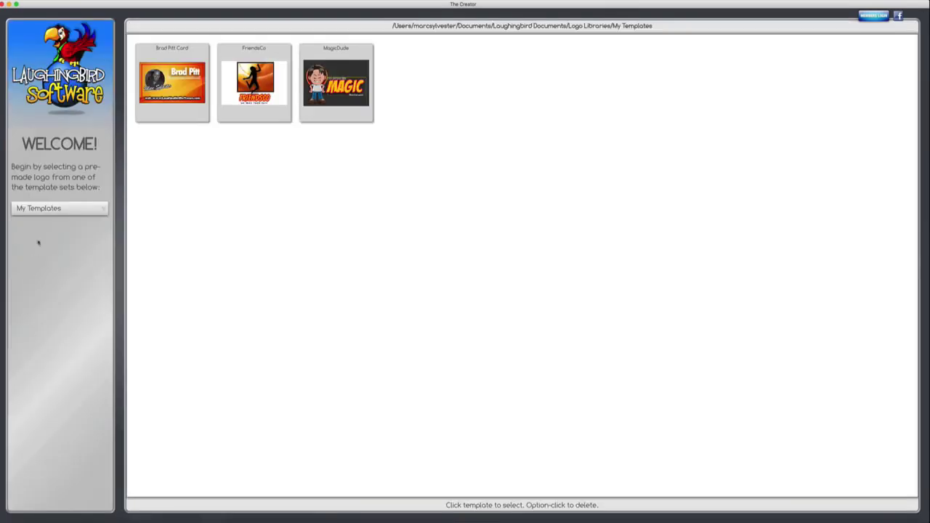
pyautogui.click(50, 209)
pyautogui.click(50, 234)
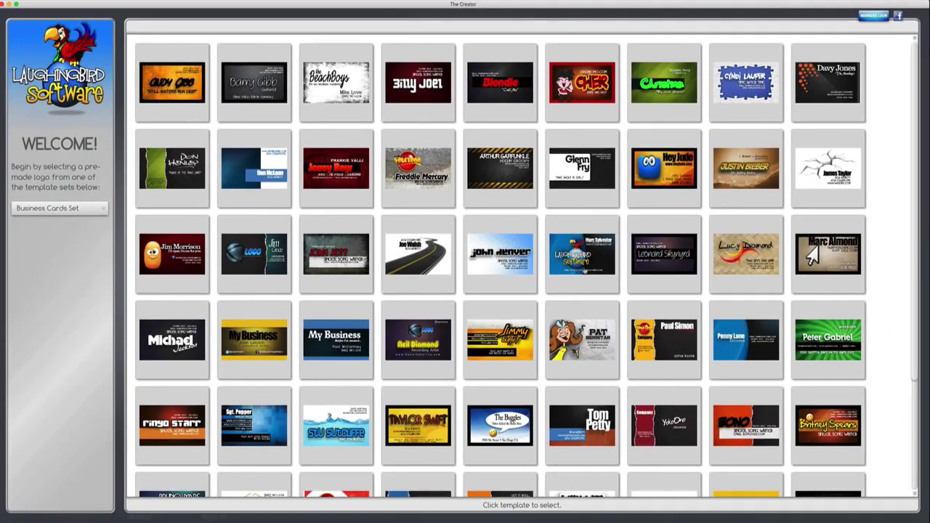
pyautogui.click(584, 270)
# Load the Arthur Garfunkle card and turn off its red Card Guide outline in Format Canvas
pyautogui.click(508, 170)
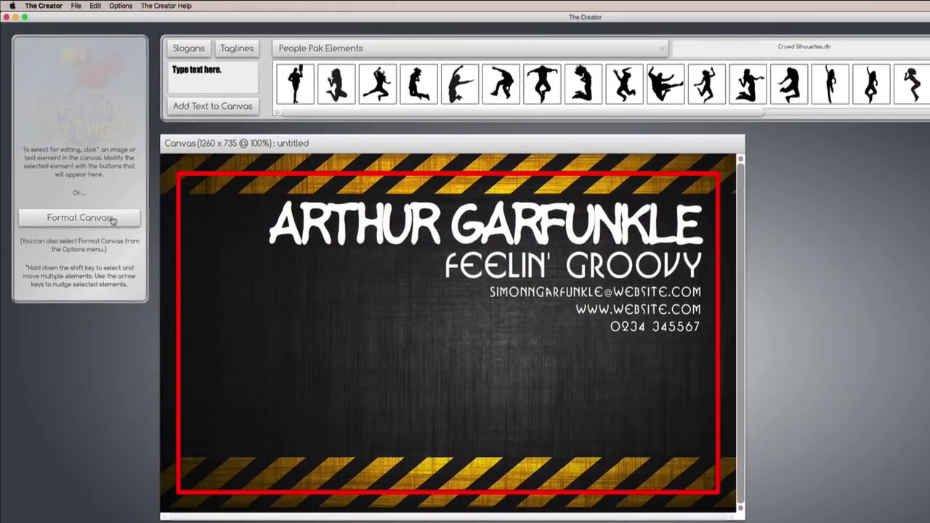
pyautogui.click(113, 218)
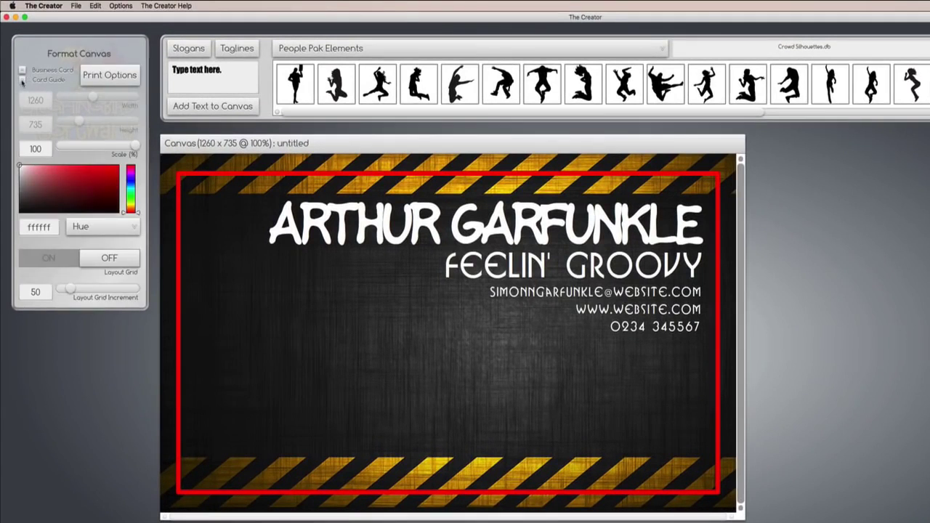
pyautogui.click(22, 80)
pyautogui.click(22, 80)
pyautogui.click(23, 79)
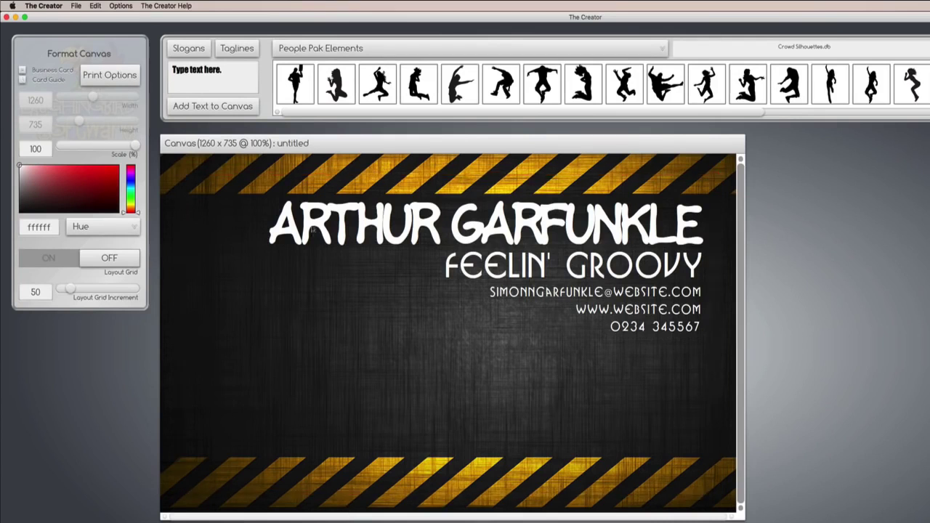
# Replace the ARTHUR GARFUNKLE name text with Brad Pitt
pyautogui.click(310, 227)
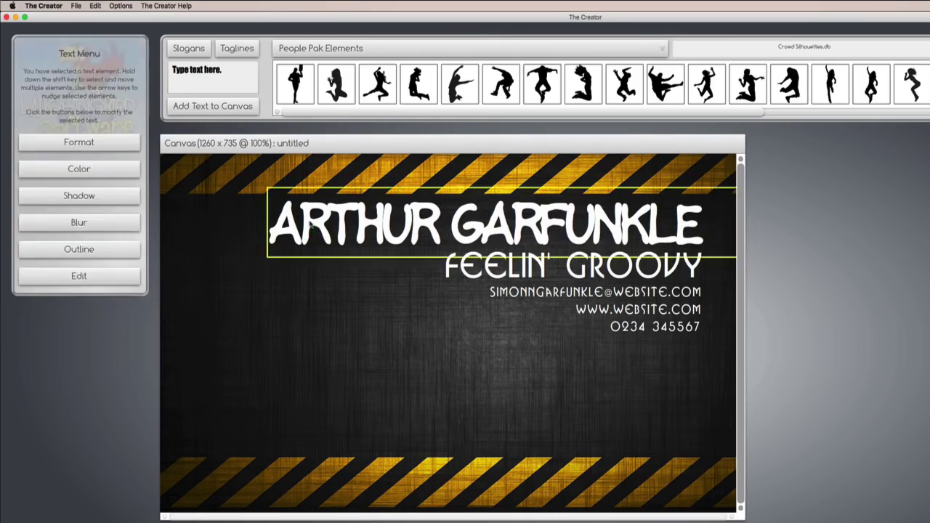
pyautogui.click(79, 276)
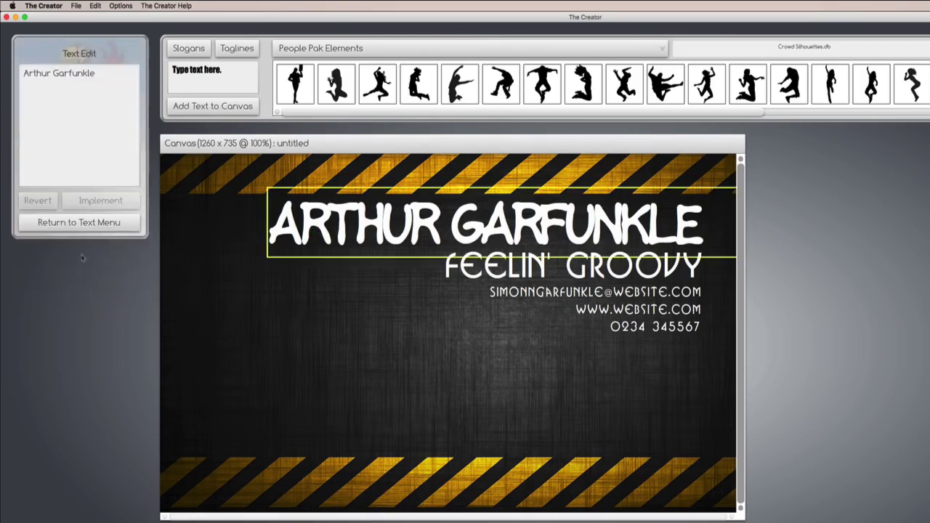
pyautogui.click(108, 93)
pyautogui.press('super+a')
pyautogui.write('B')
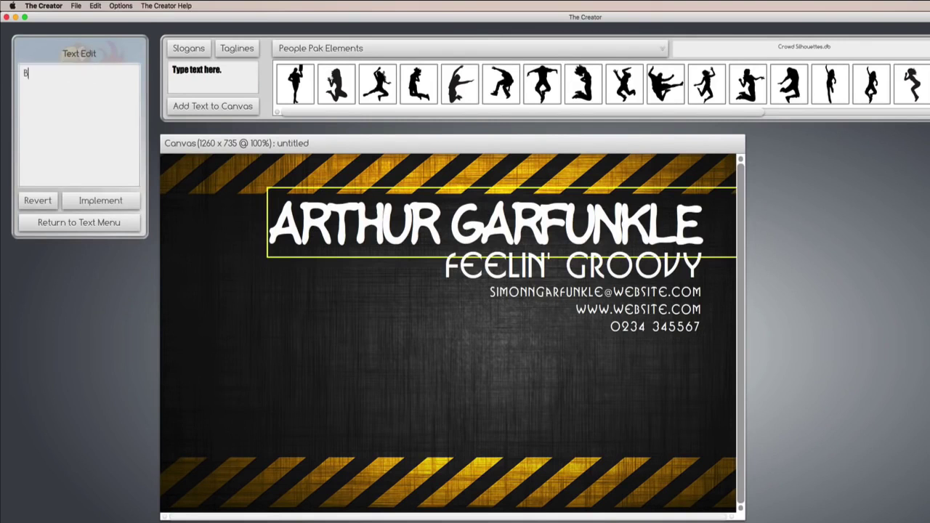
pyautogui.write('rad Pitt')
pyautogui.click(100, 201)
pyautogui.click(100, 222)
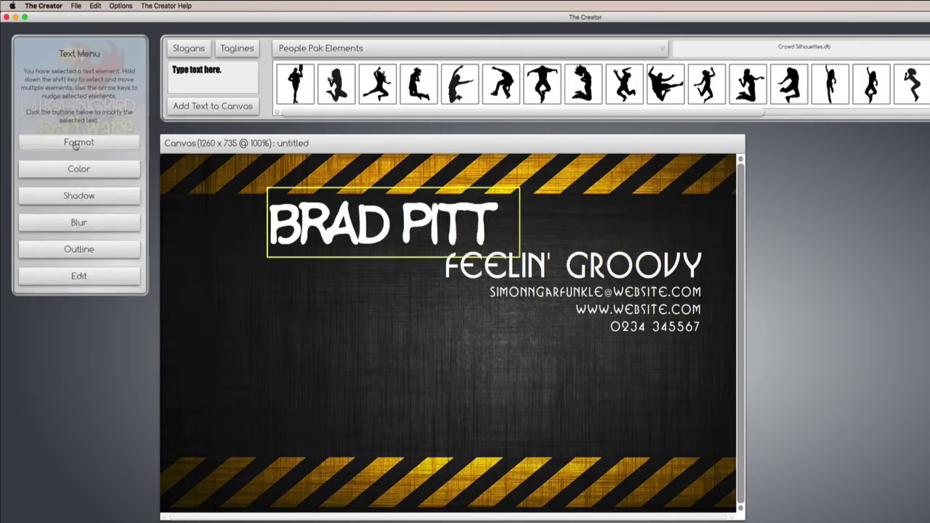
# Set the name in BADABB_ font at scale 181, move it top right, and lower the phone number
pyautogui.click(75, 145)
pyautogui.click(63, 99)
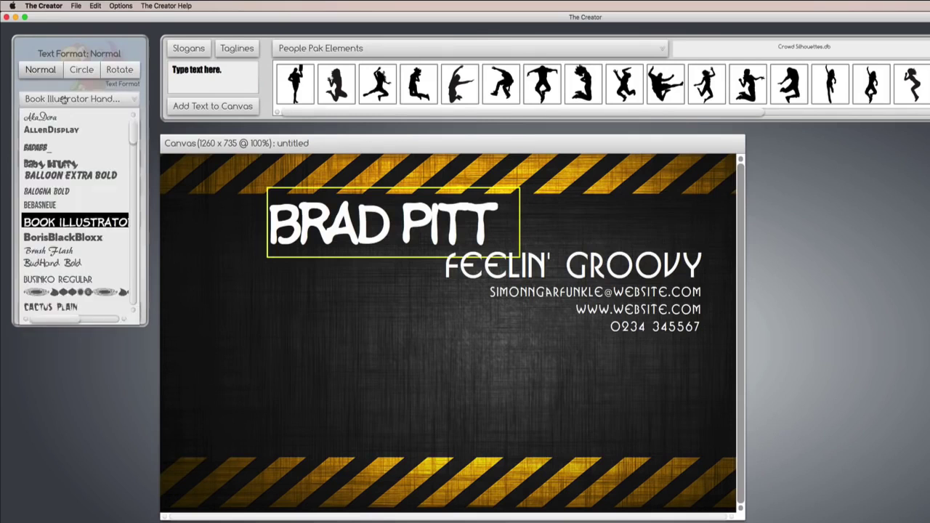
pyautogui.click(52, 149)
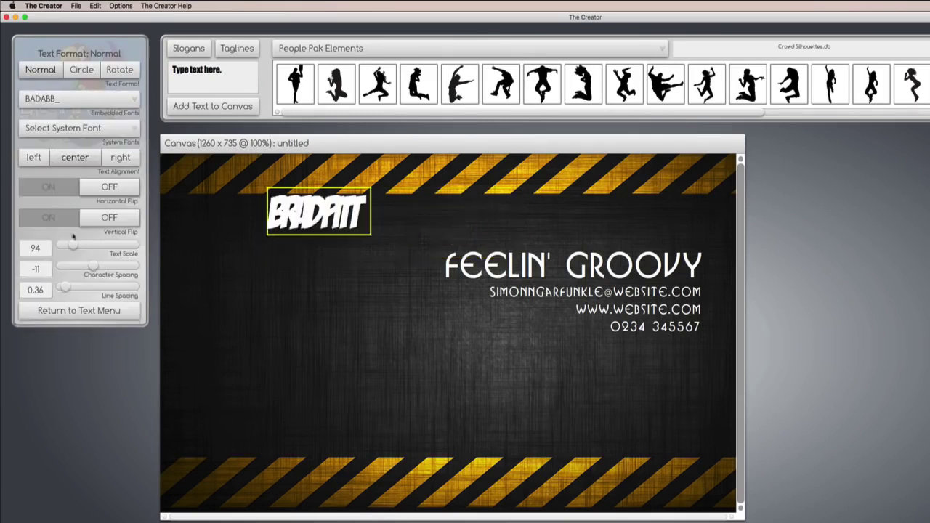
pyautogui.moveTo(72, 245); pyautogui.dragTo(94, 260)
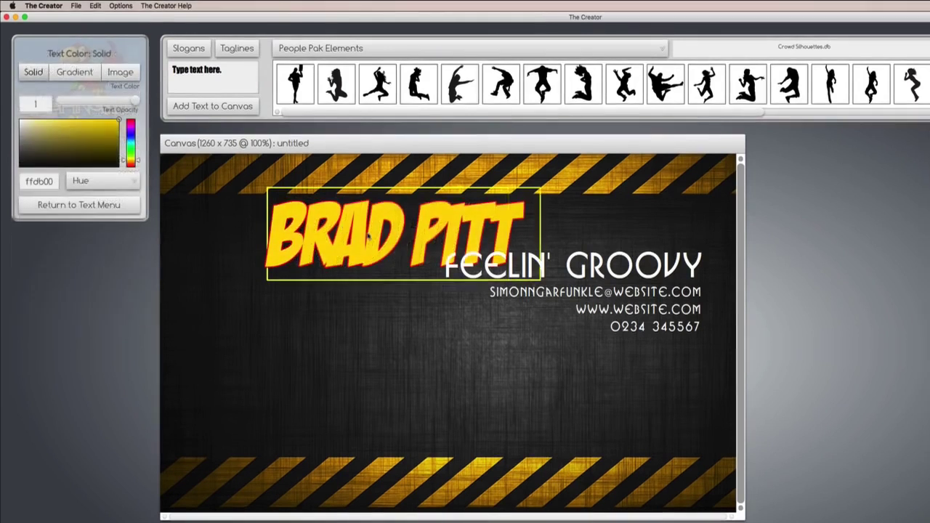
pyautogui.moveTo(371, 240); pyautogui.dragTo(546, 226)
pyautogui.moveTo(627, 334); pyautogui.dragTo(623, 449)
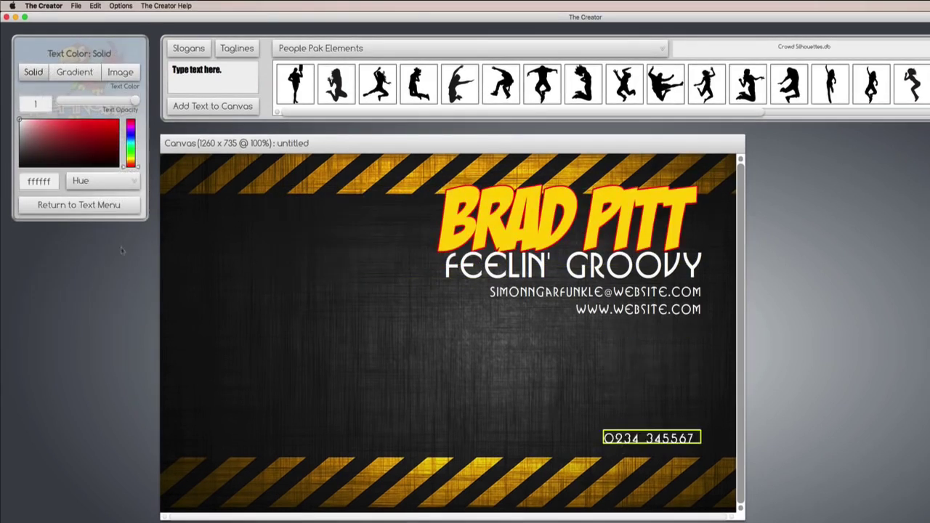
# Select the whole phone number text and start typing the new number 555-1212
pyautogui.click(70, 210)
pyautogui.click(76, 277)
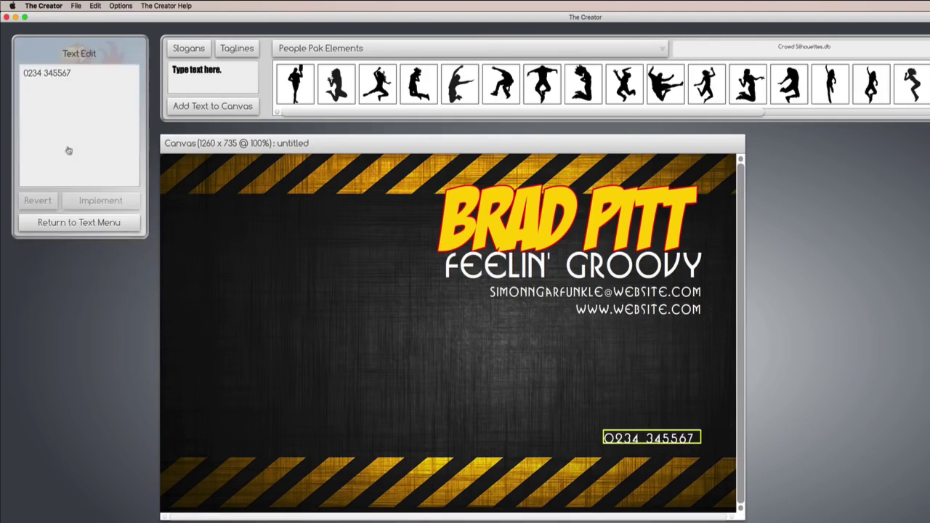
pyautogui.tripleClick(81, 71)
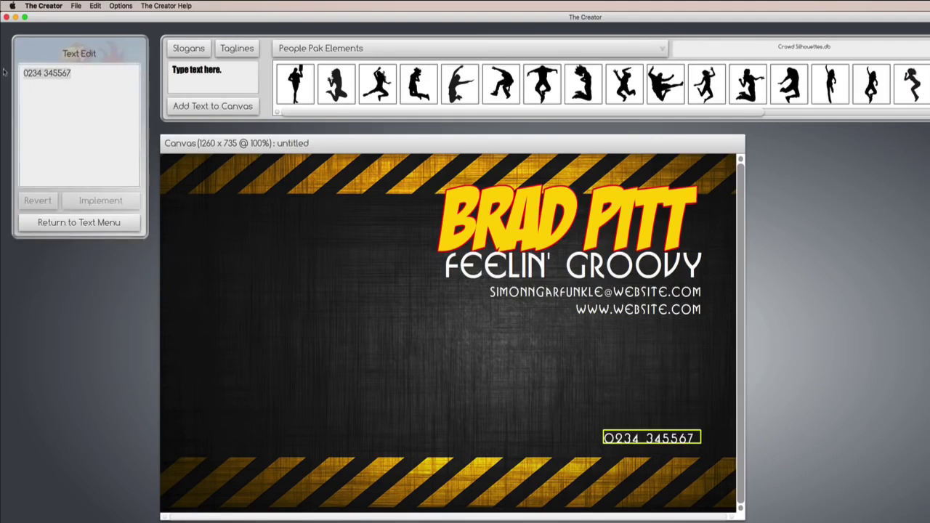
pyautogui.write('S')
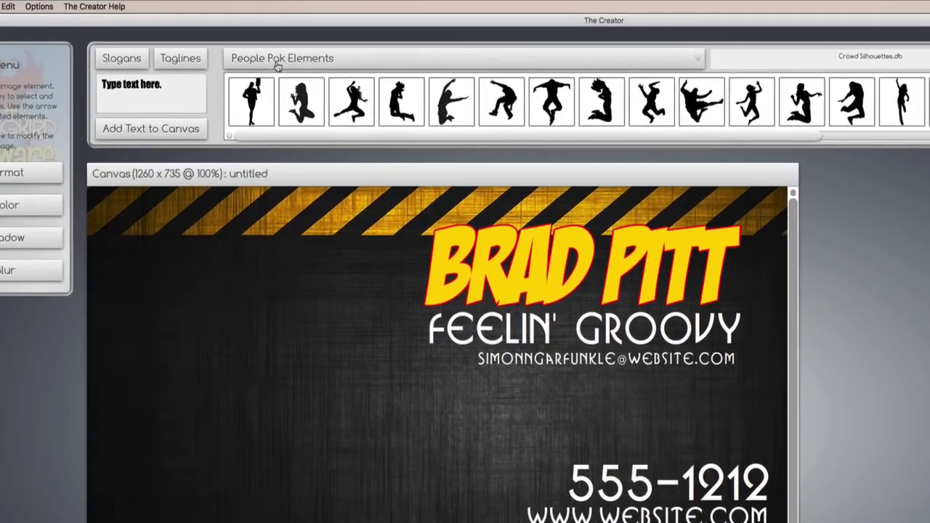
# Switch to the Cartoon Creator Pak and try a brown-haired boy figure, then delete it
pyautogui.click(276, 65)
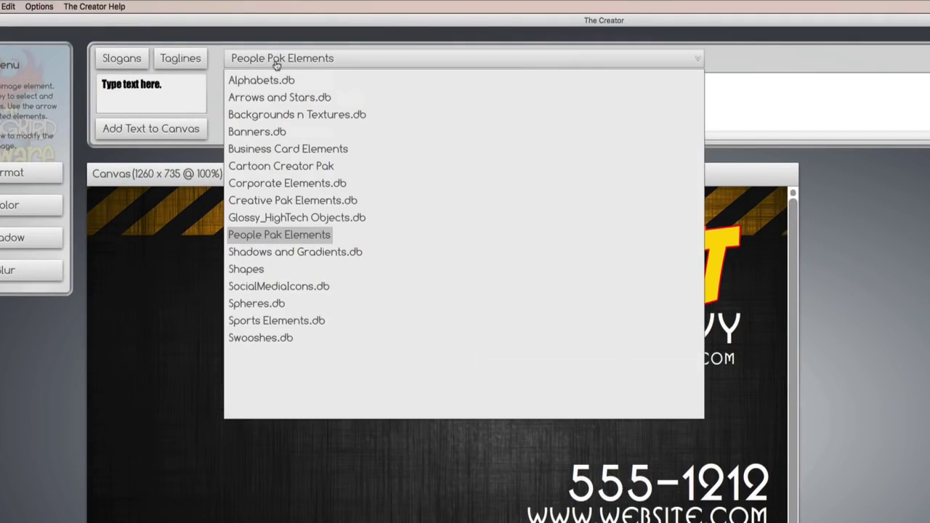
pyautogui.click(280, 166)
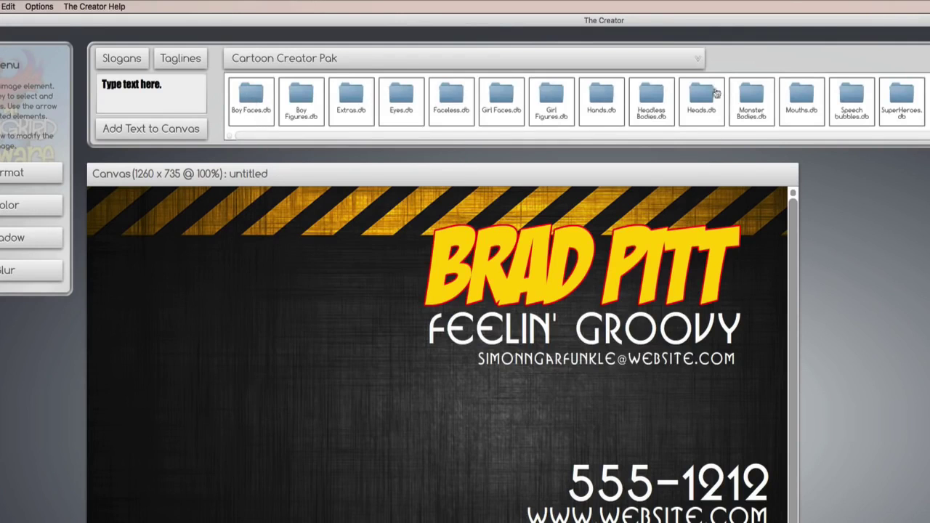
pyautogui.click(299, 95)
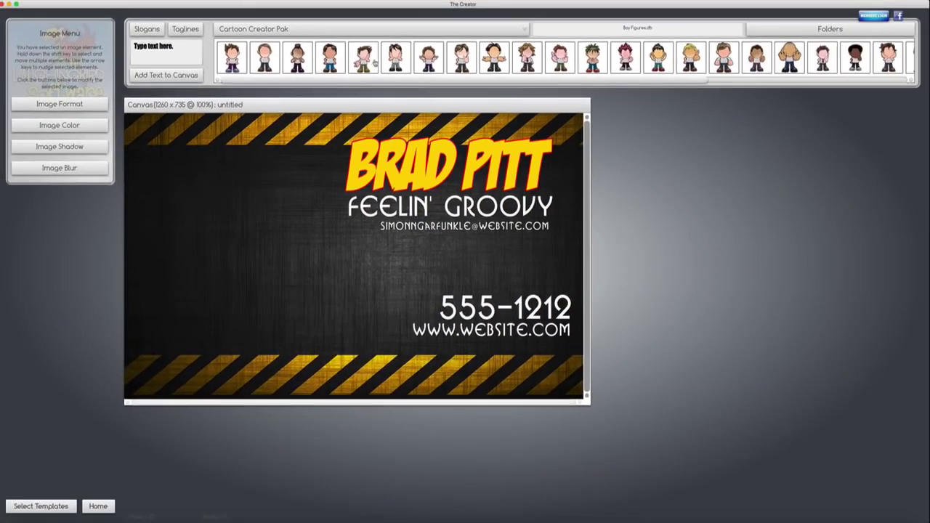
pyautogui.moveTo(374, 63); pyautogui.dragTo(248, 282)
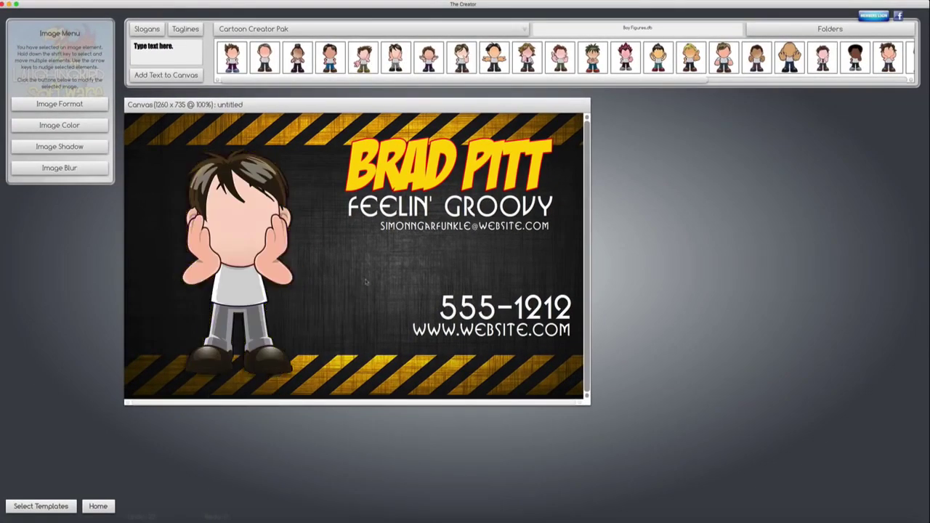
pyautogui.press('Delete')
# Place the red-haired figure from the Faceless collection on the card's left side
pyautogui.click(772, 29)
pyautogui.click(356, 54)
pyautogui.moveTo(330, 60); pyautogui.dragTo(239, 265)
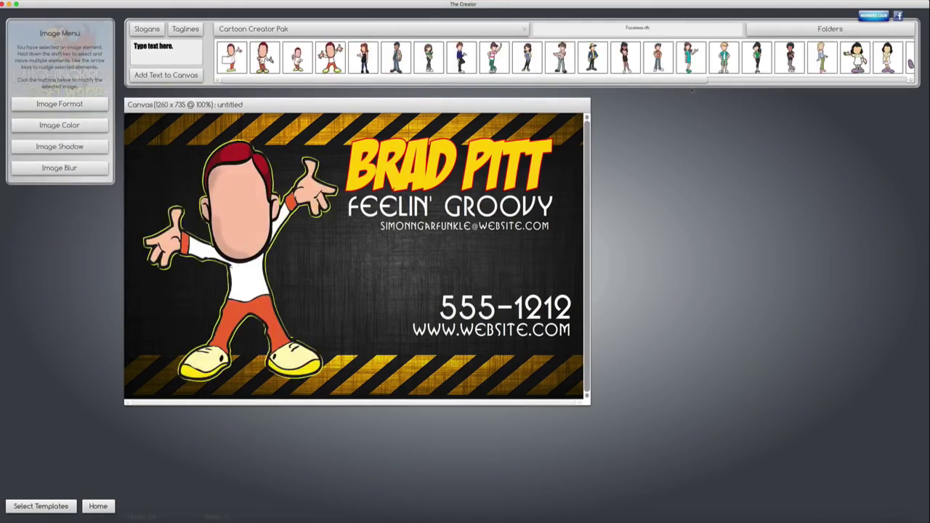
# Add a laughing mouth scaled to 0.87 and big googly eyes to the faceless figure's face
pyautogui.click(763, 33)
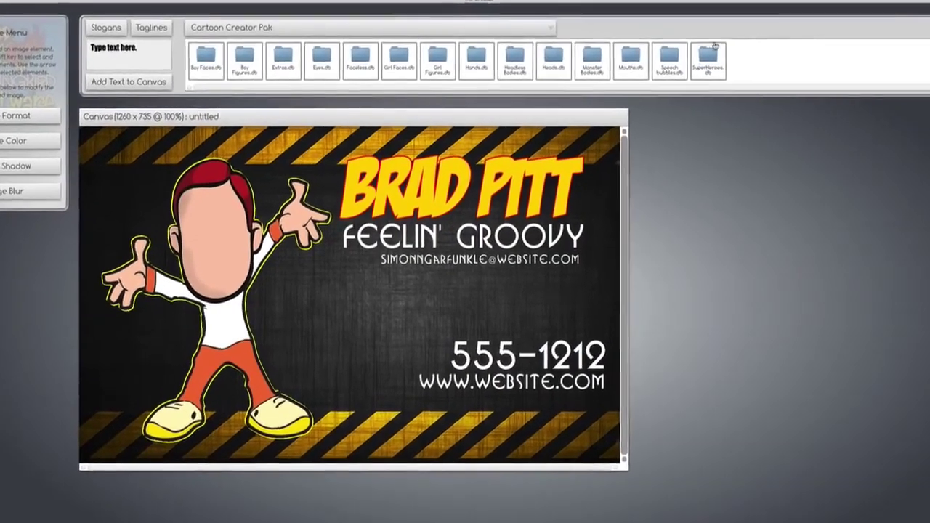
pyautogui.click(630, 58)
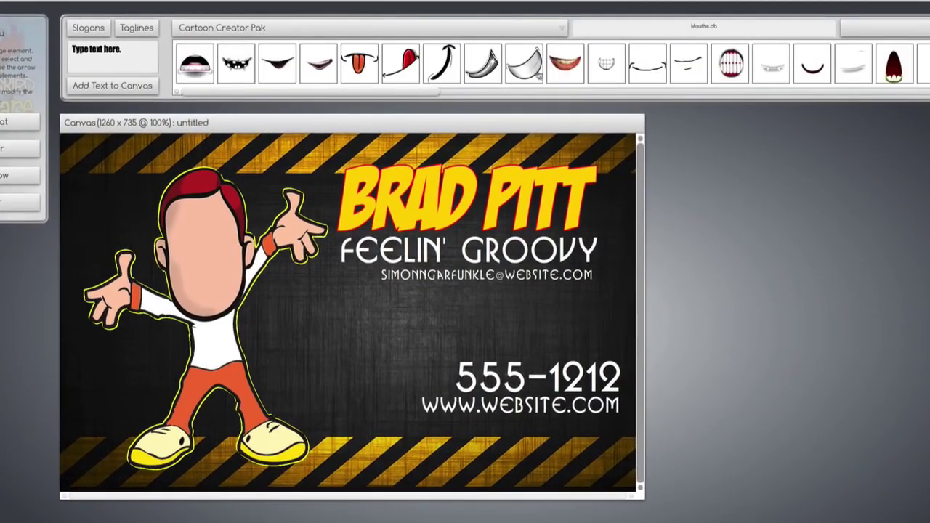
pyautogui.moveTo(528, 75); pyautogui.dragTo(214, 266)
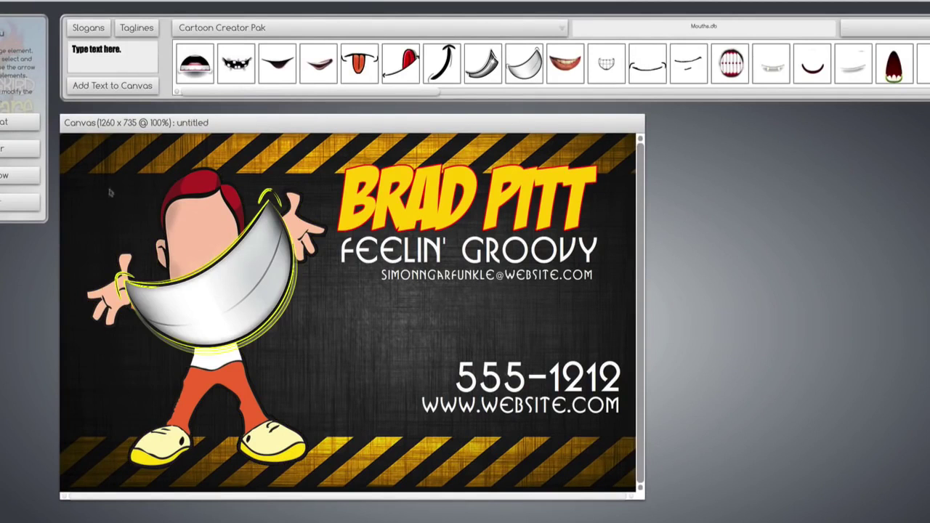
pyautogui.click(7, 122)
pyautogui.moveTo(96, 80); pyautogui.dragTo(72, 69)
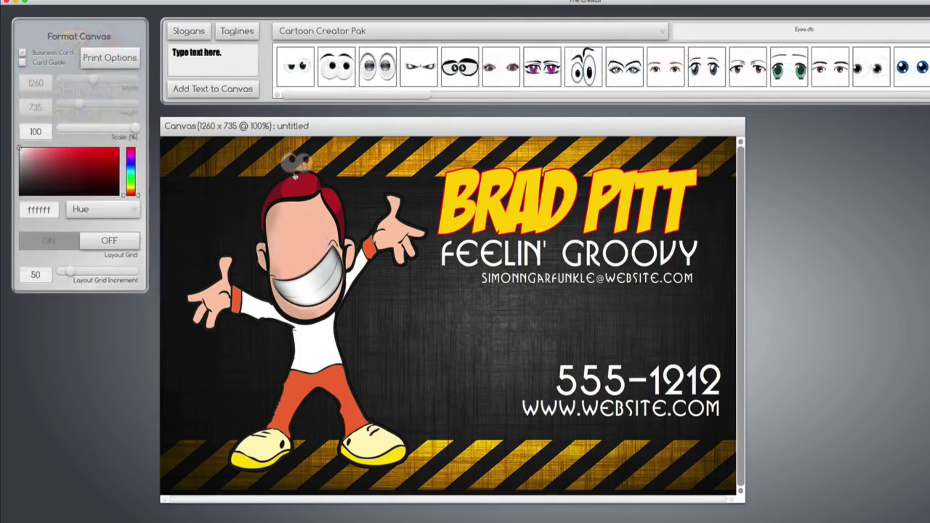
pyautogui.moveTo(294, 170); pyautogui.dragTo(311, 267)
pyautogui.click(102, 125)
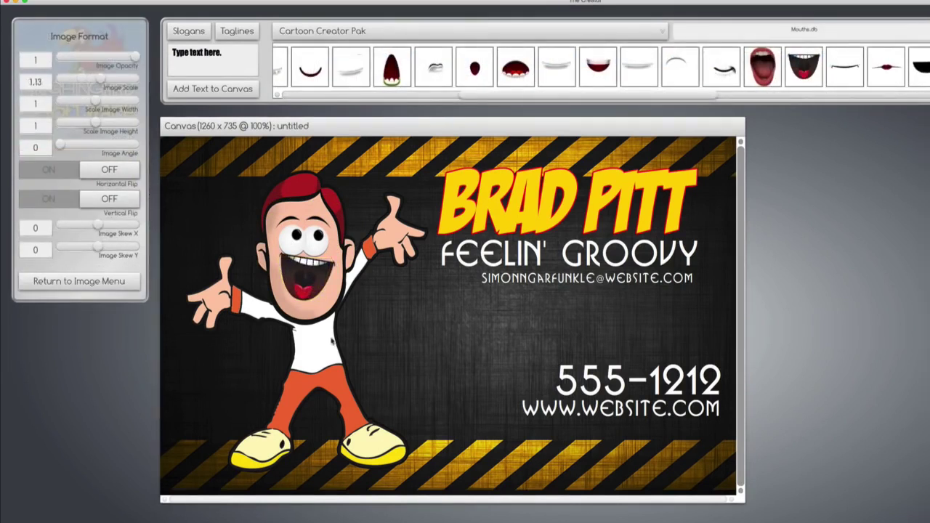
# Delete the cartoon's body and try a caped superhero character in its place
pyautogui.click(332, 342)
pyautogui.press('Delete')
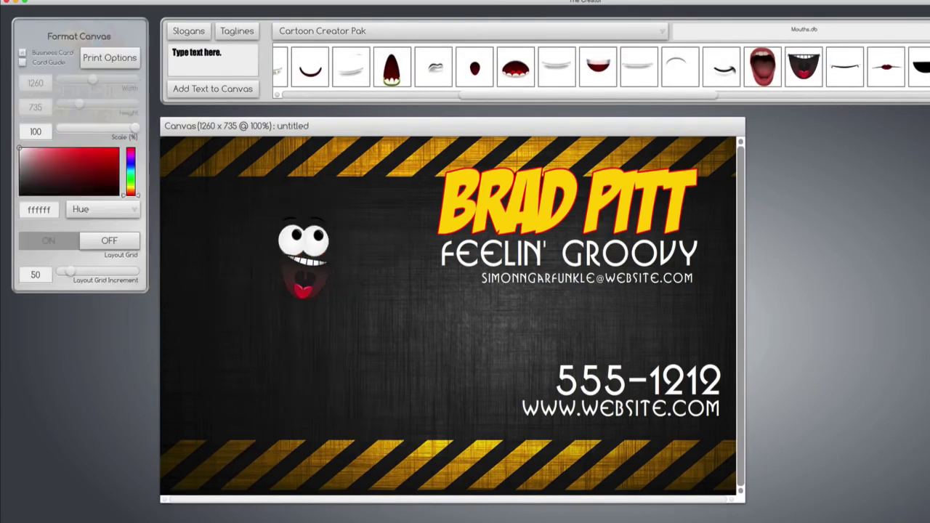
pyautogui.hscroll(5, 801, 85)
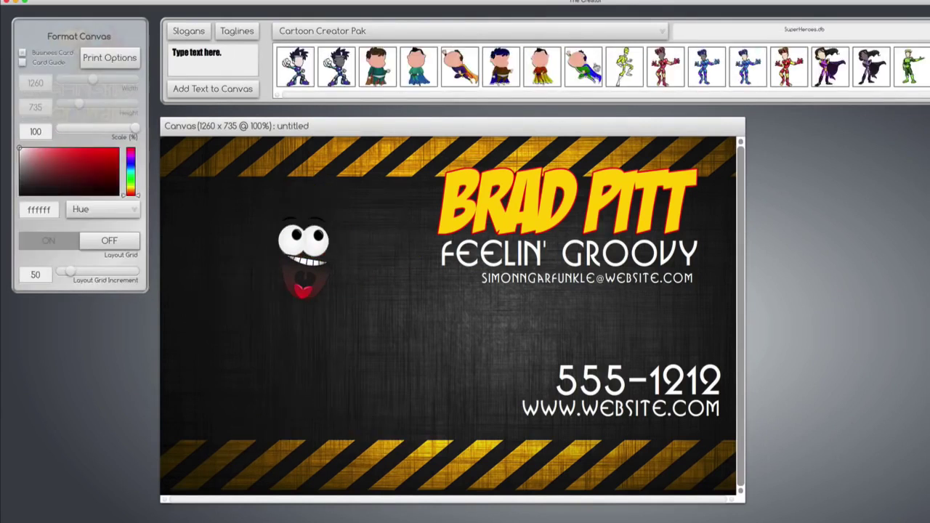
pyautogui.moveTo(542, 67); pyautogui.dragTo(321, 291)
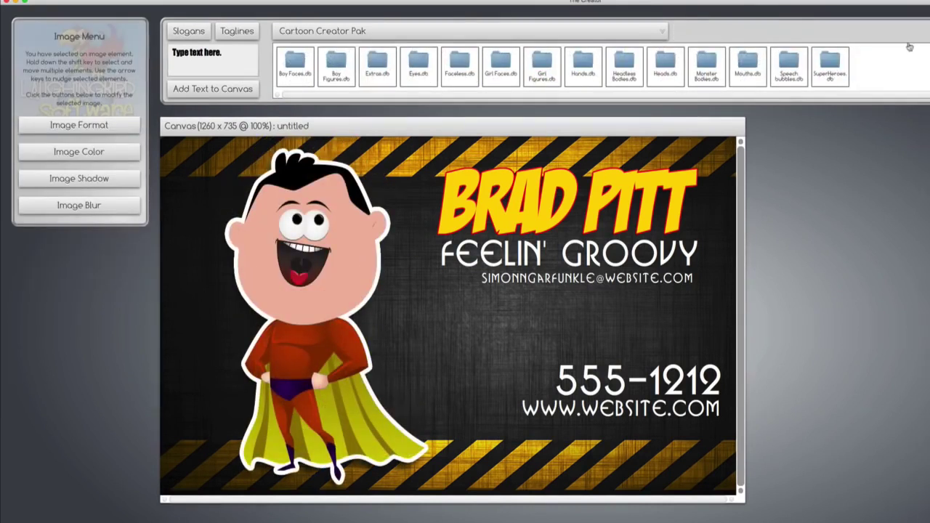
# Browse the speech bubble and cartoon heads collections for a replacement body
pyautogui.click(794, 62)
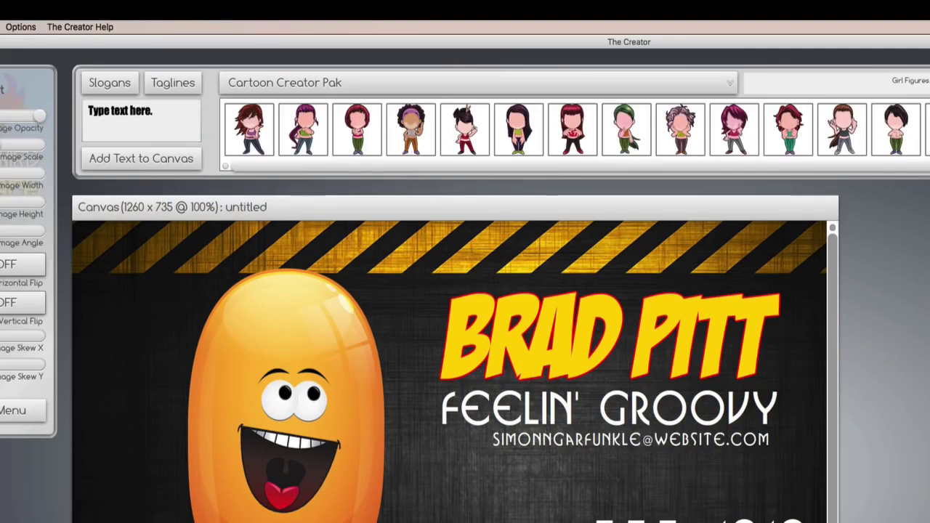
pyautogui.hscroll(10, 539, 61)
pyautogui.hscroll(-15, 642, 169)
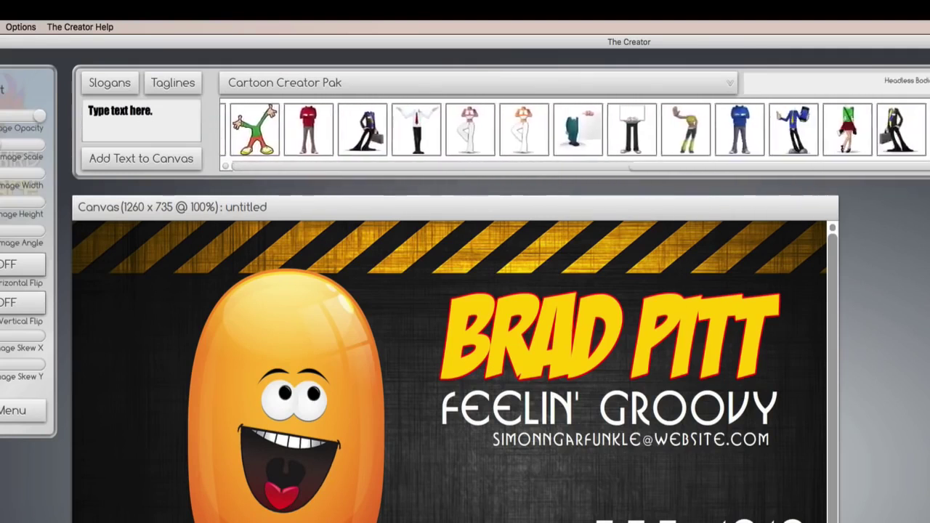
pyautogui.click(735, 123)
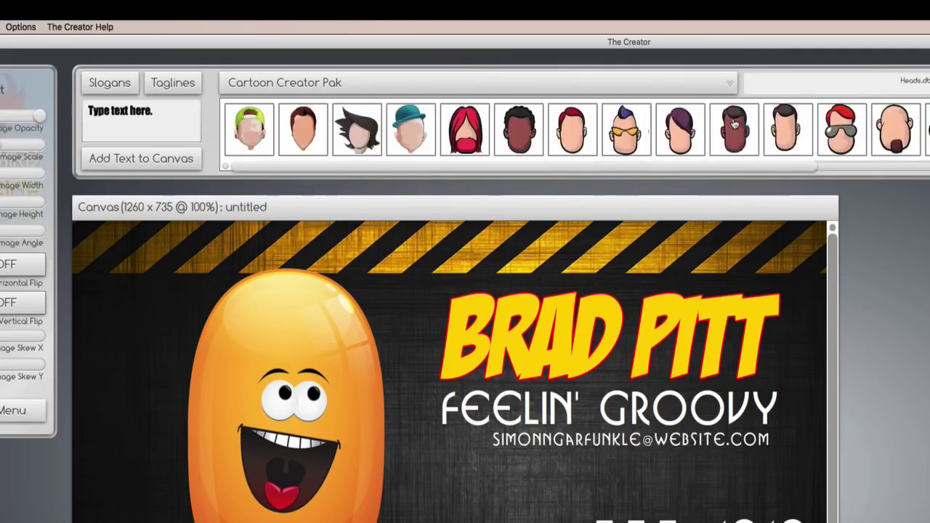
pyautogui.hscroll(10, 744, 169)
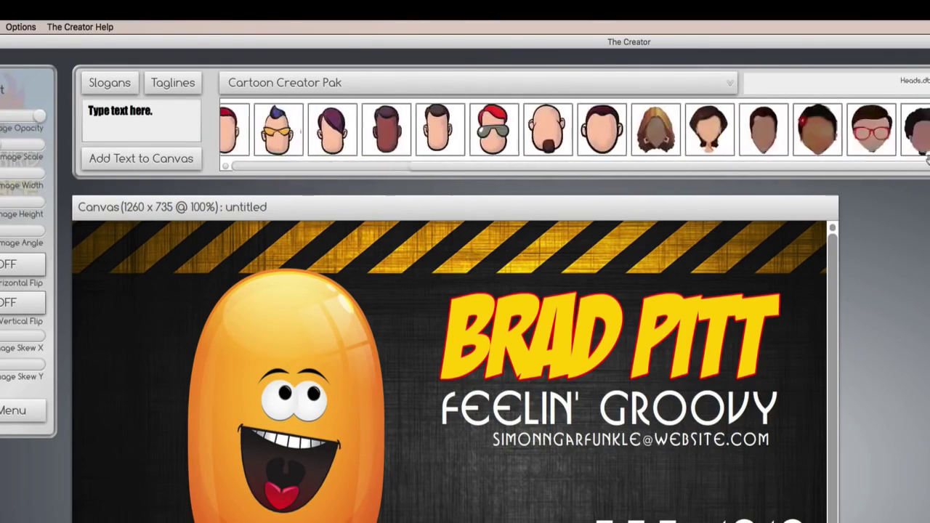
pyautogui.hscroll(-10, 716, 166)
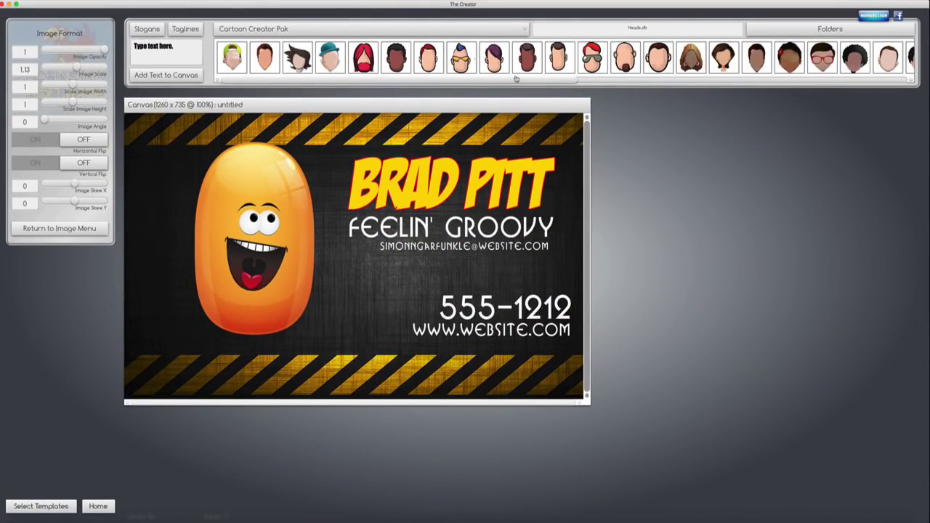
# Delete the orange egg character along with its eyes and mouth
pyautogui.moveTo(241, 168); pyautogui.dragTo(250, 169)
pyautogui.press('Delete')
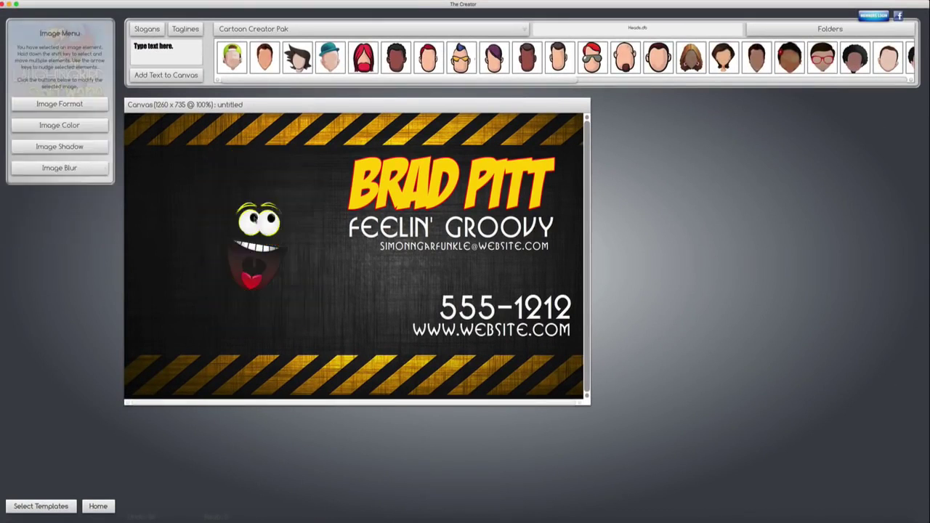
pyautogui.press('Delete')
pyautogui.press('Delete')
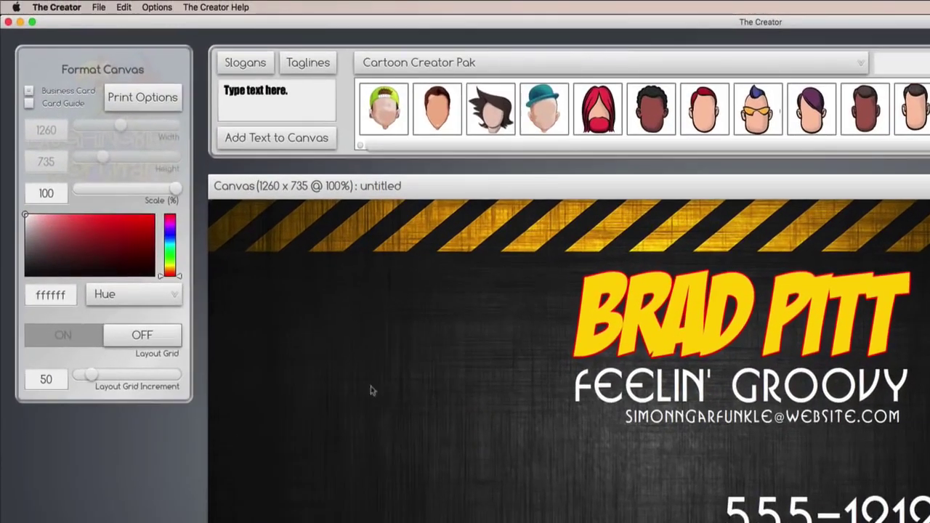
# Import a circular portrait photo, move it to the card's left and scale it to 0.95
pyautogui.click(99, 6)
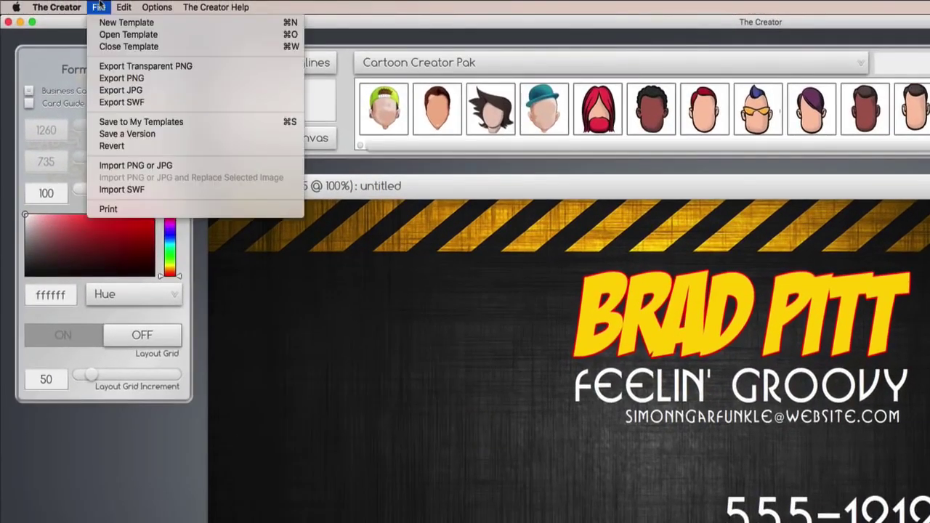
pyautogui.click(113, 165)
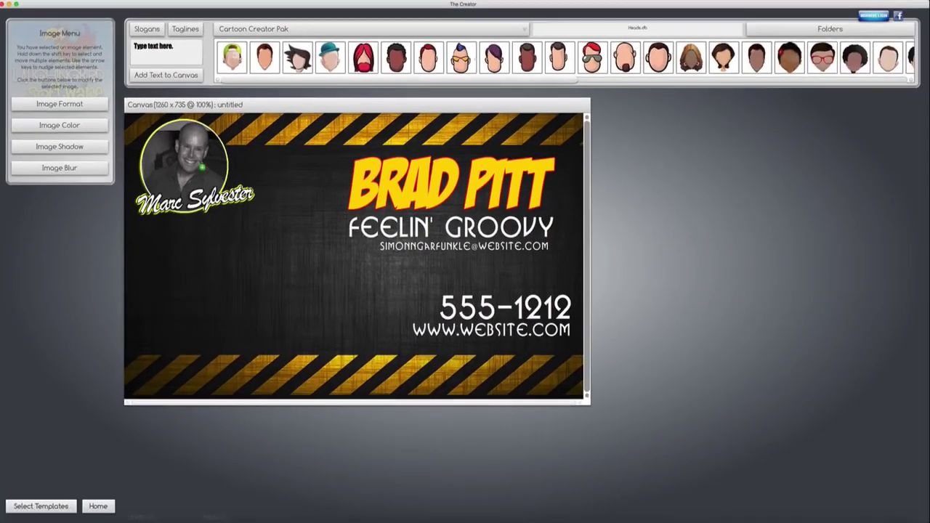
pyautogui.moveTo(202, 168); pyautogui.dragTo(271, 266)
pyautogui.click(78, 104)
pyautogui.moveTo(71, 65); pyautogui.dragTo(95, 69)
# Open Format Canvas and turn the Card Guide trim outline on, then off again
pyautogui.click(103, 1)
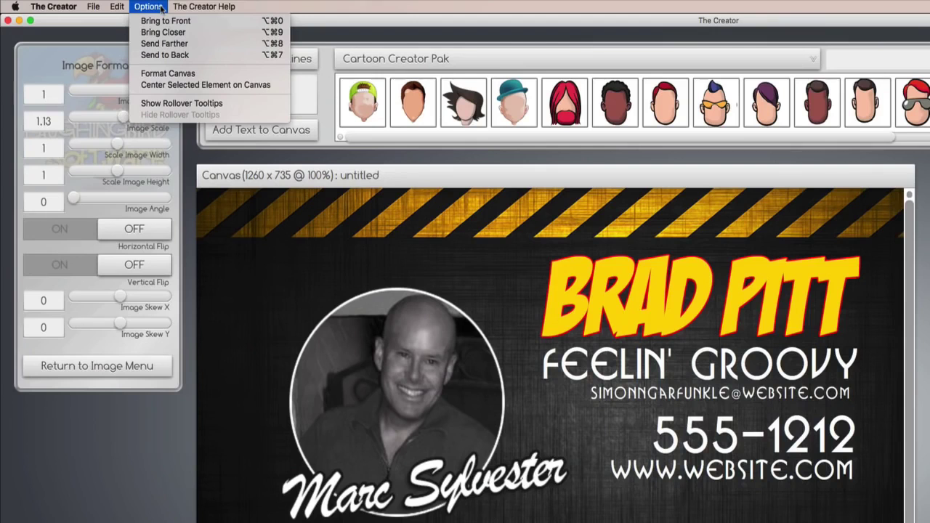
pyautogui.click(165, 73)
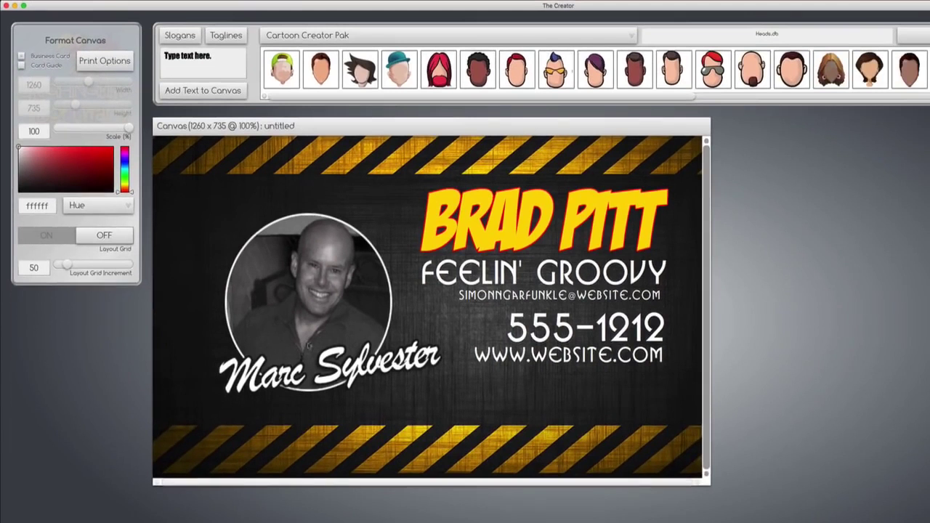
pyautogui.click(22, 65)
pyautogui.click(21, 65)
# Export the finished card design as a JPEG for printing
pyautogui.click(103, 66)
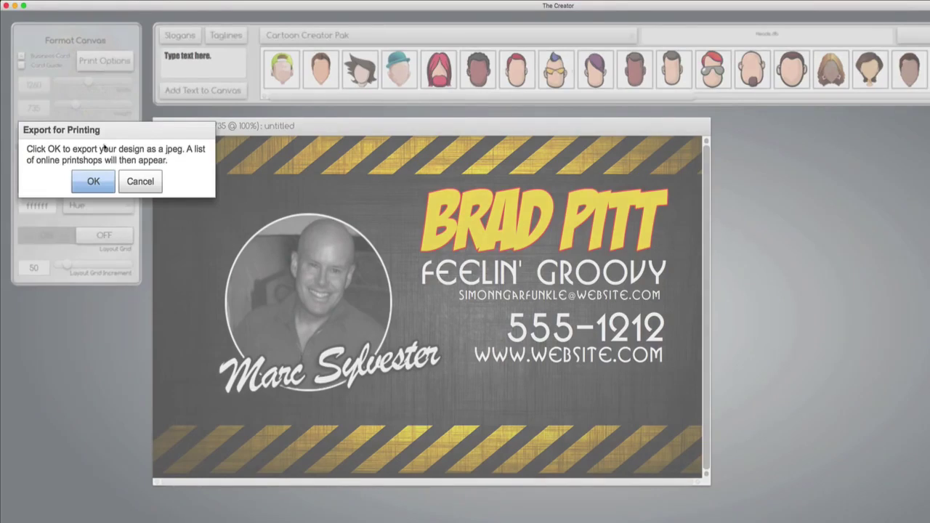
pyautogui.click(106, 183)
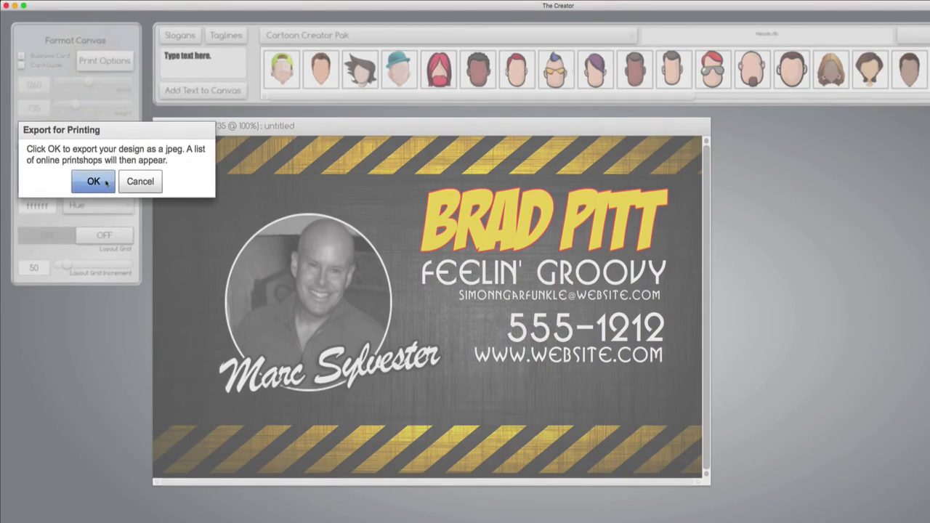
pyautogui.click(106, 183)
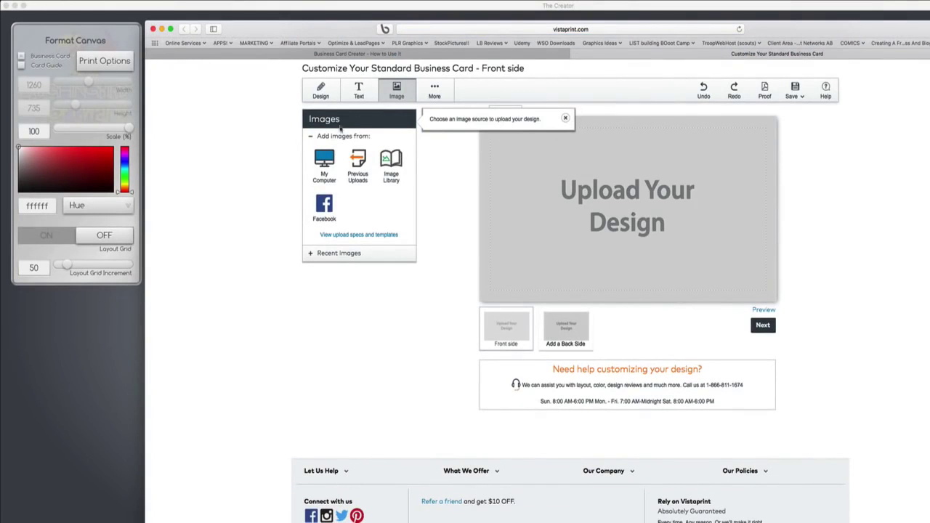
# Upload the exported card JPEG from My Computer onto the card's front side
pyautogui.click(317, 166)
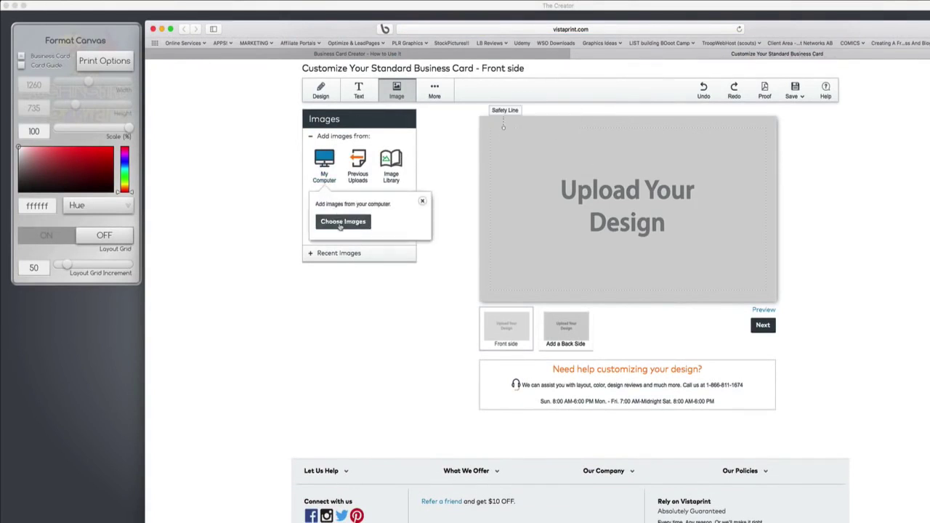
pyautogui.click(342, 222)
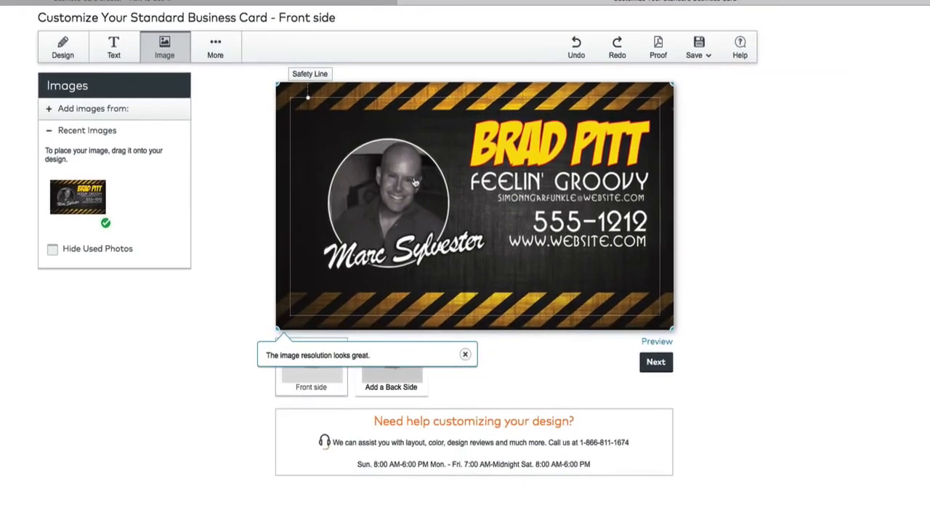
# Advance past review and quantity, then scroll through matching products like mugs, mouse pads and hats
pyautogui.click(655, 362)
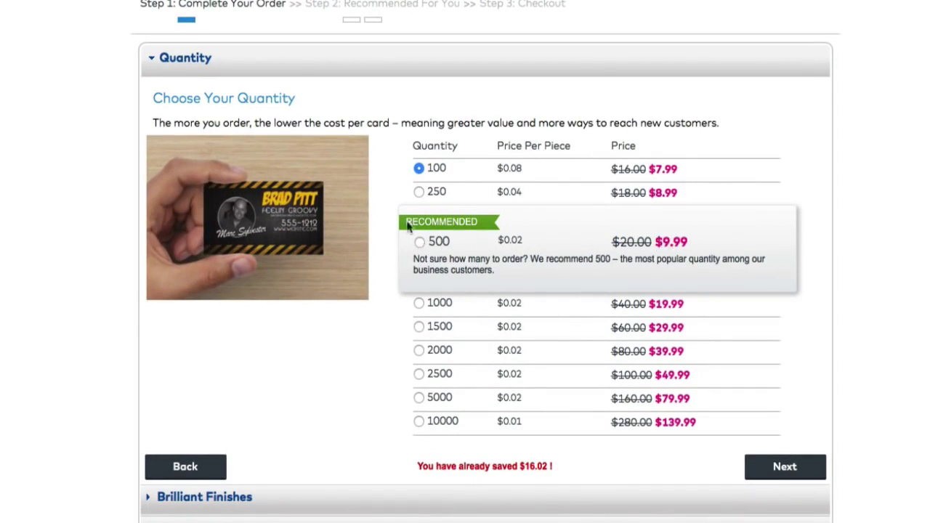
pyautogui.click(783, 466)
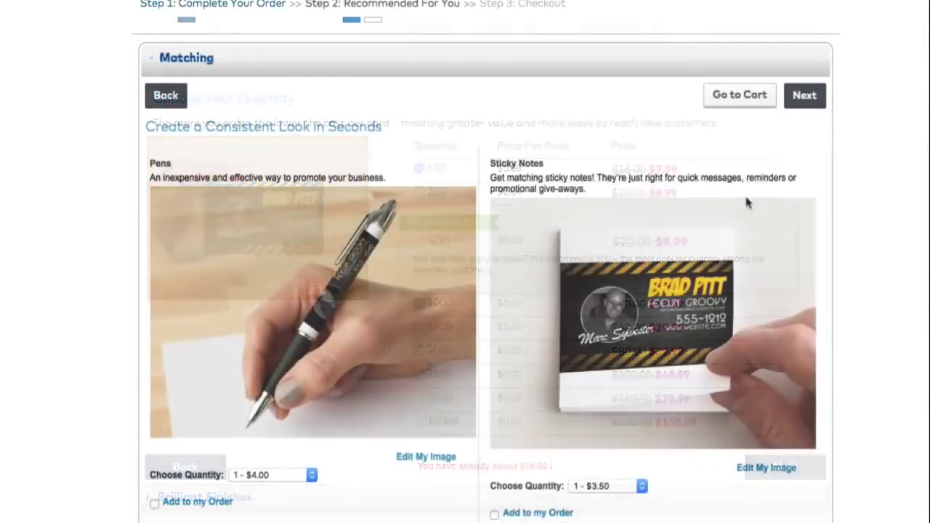
pyautogui.scroll(-3, 116, 218)
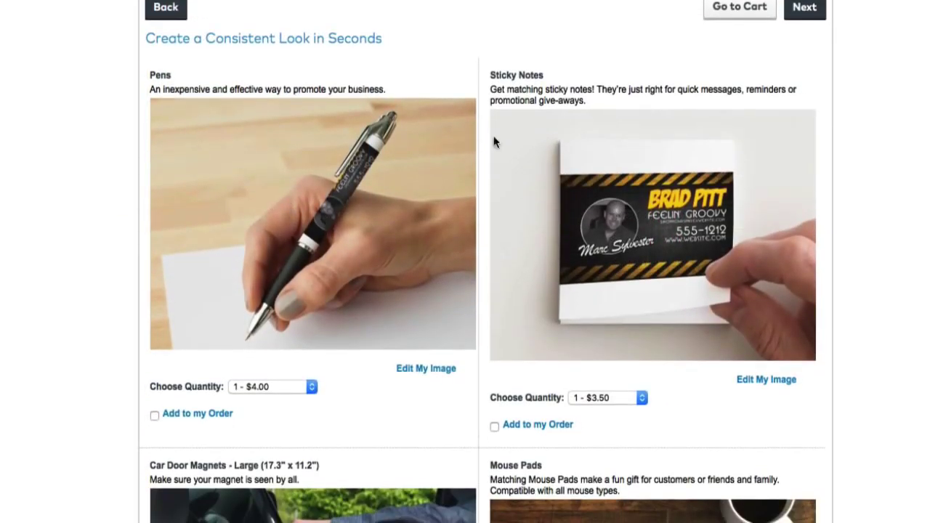
pyautogui.scroll(-3, 613, 247)
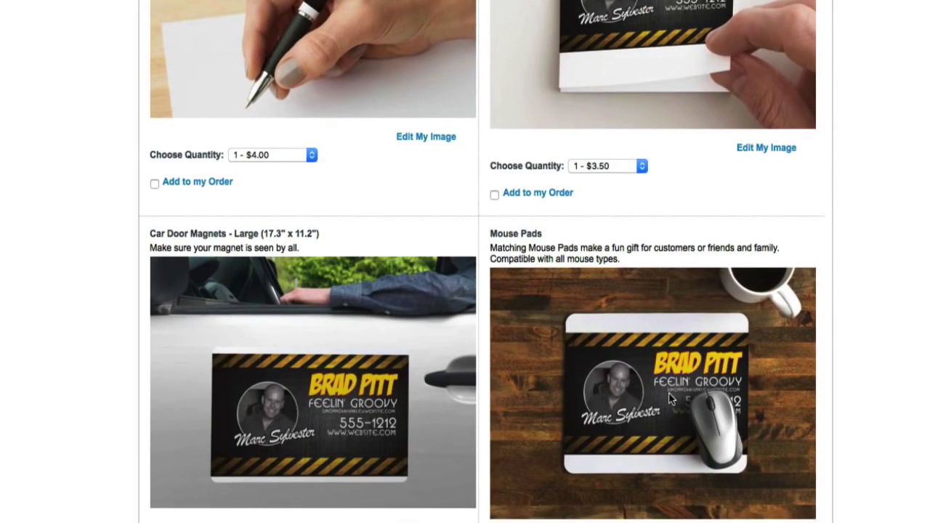
pyautogui.scroll(-1, 662, 394)
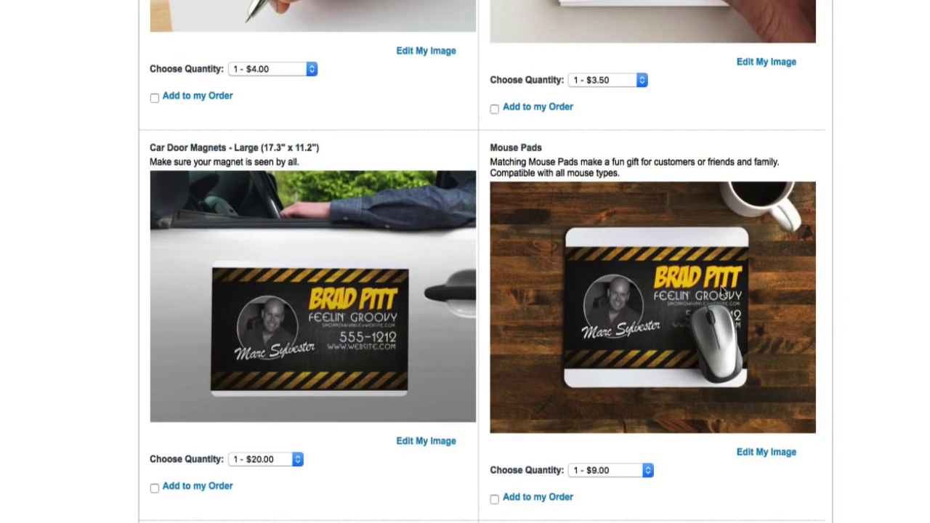
pyautogui.scroll(-5, 687, 301)
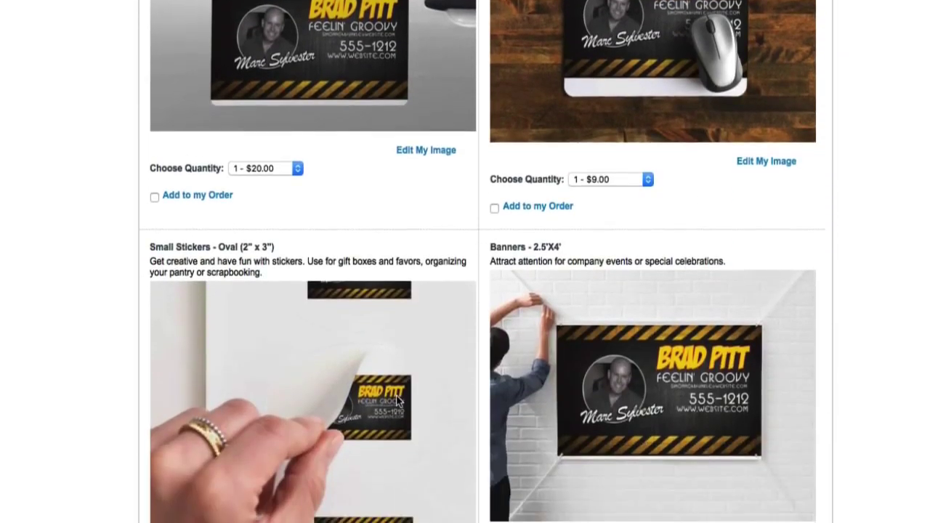
pyautogui.scroll(-8, 609, 393)
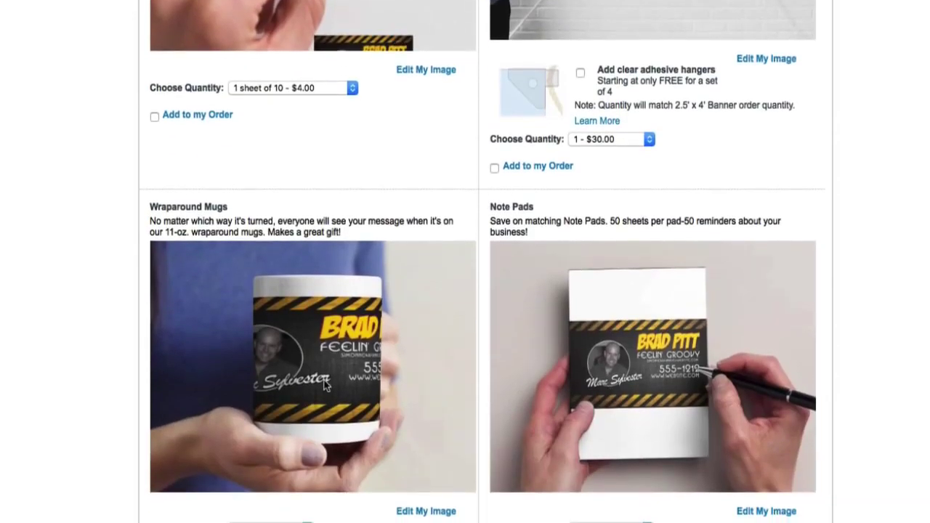
pyautogui.scroll(-5, 659, 392)
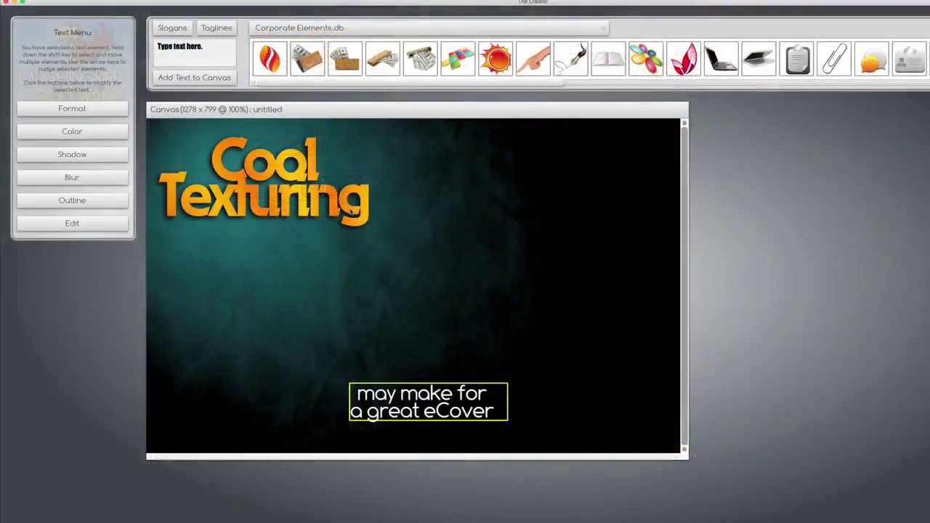
# Set the Cool Texturing title in BorisBlackBloxx, move it to the upper left and adjust letter spacing
pyautogui.moveTo(340, 206); pyautogui.dragTo(489, 293)
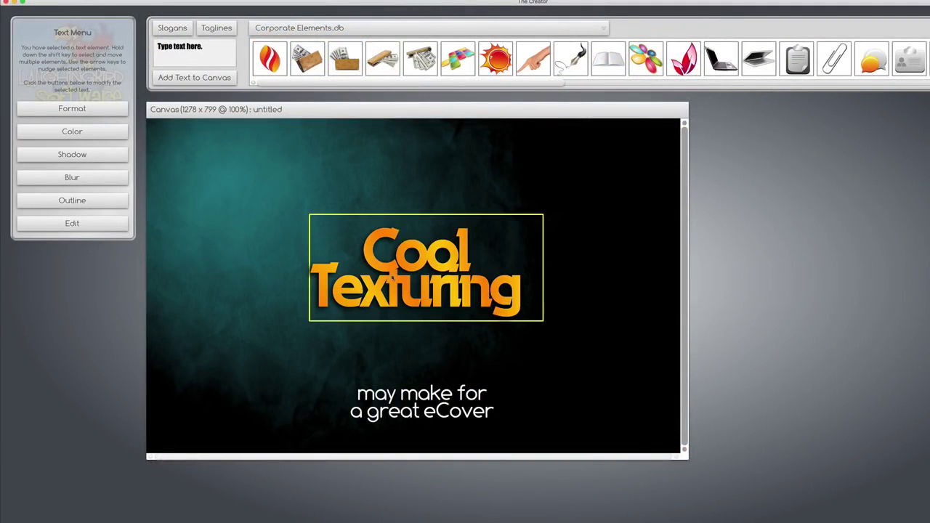
pyautogui.click(73, 109)
pyautogui.click(52, 73)
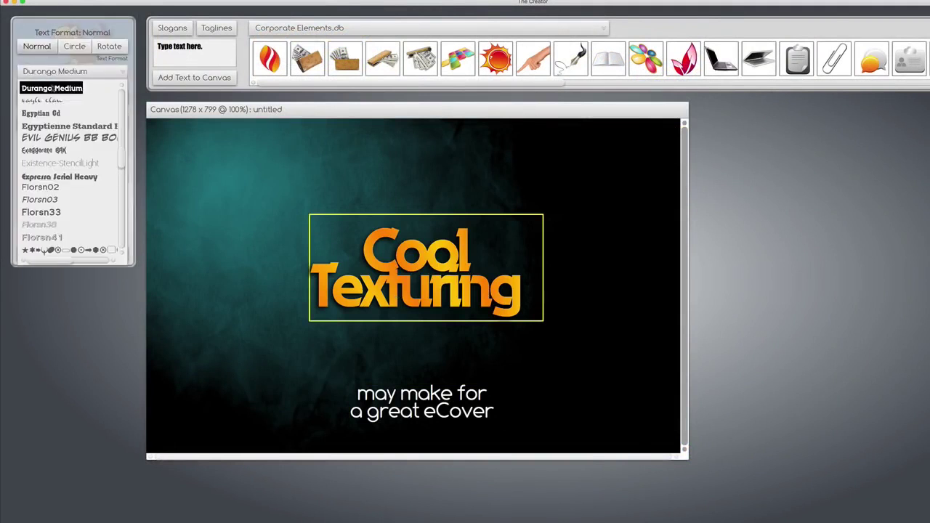
pyautogui.scroll(10, 122, 140)
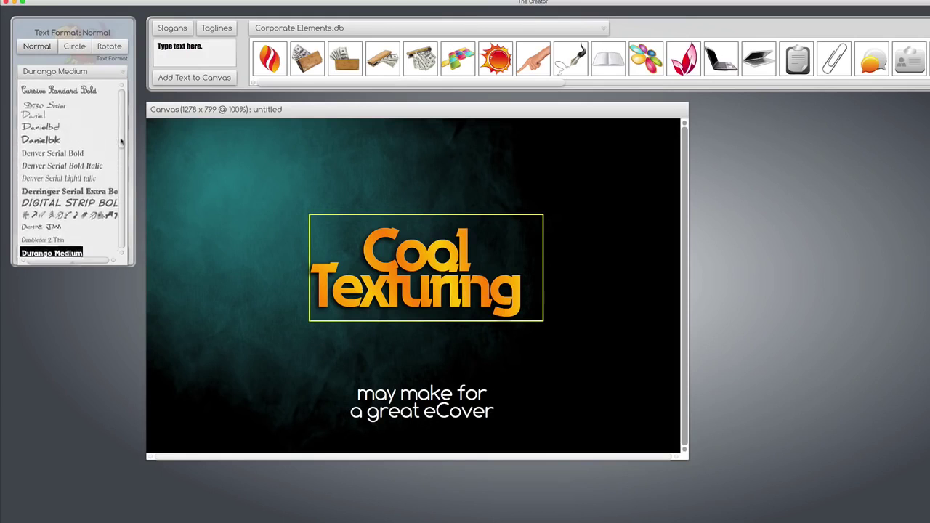
pyautogui.scroll(5, 122, 140)
pyautogui.click(50, 104)
pyautogui.moveTo(327, 291); pyautogui.dragTo(172, 196)
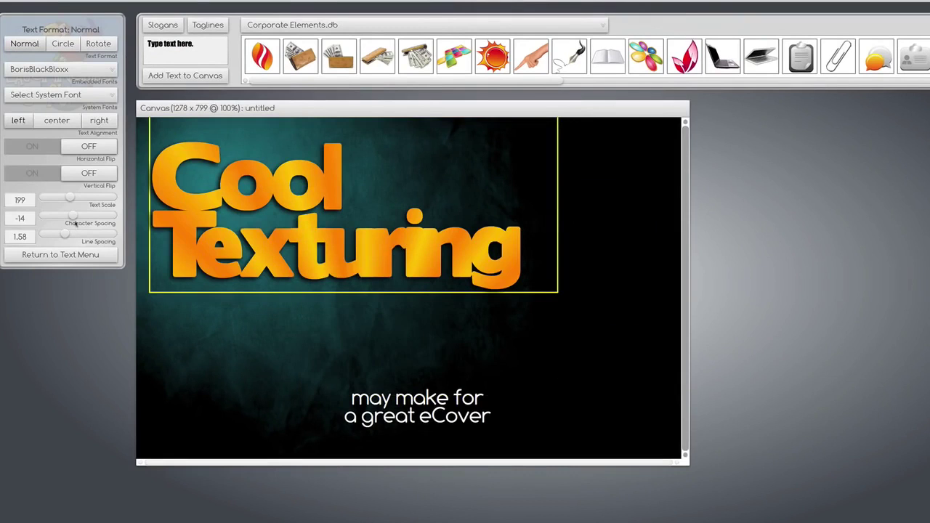
pyautogui.moveTo(74, 218); pyautogui.dragTo(80, 218)
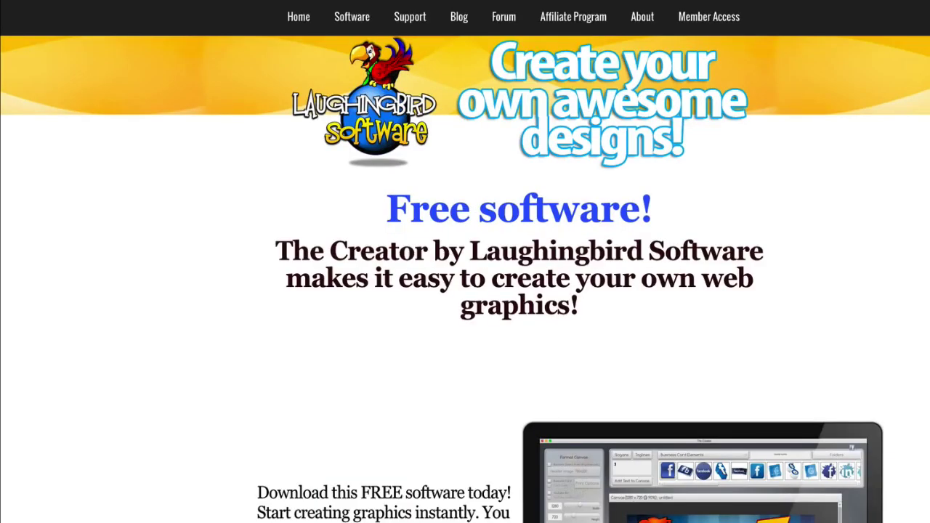
# Search Google Images for 'glossy background' and drag the orange grunge image to the desktop
pyautogui.write('glossy backgrou')
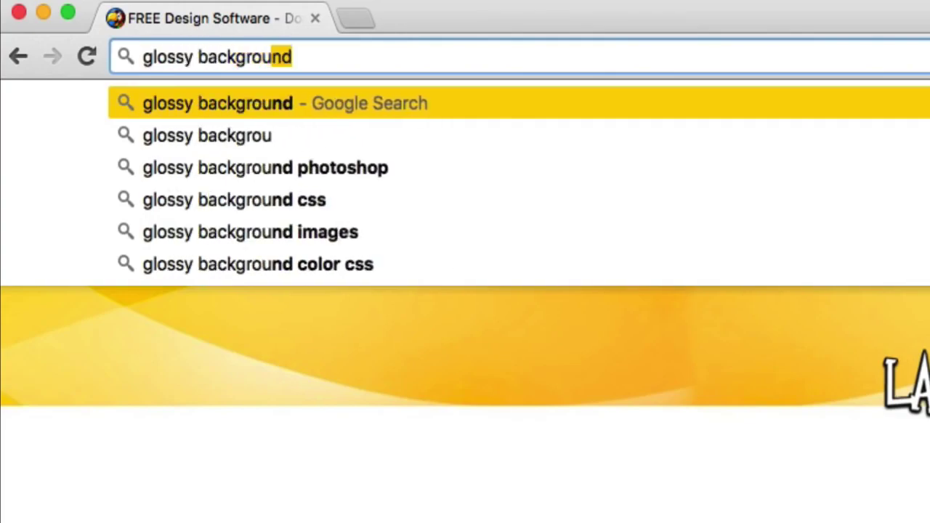
pyautogui.write('nd')
pyautogui.press('Return')
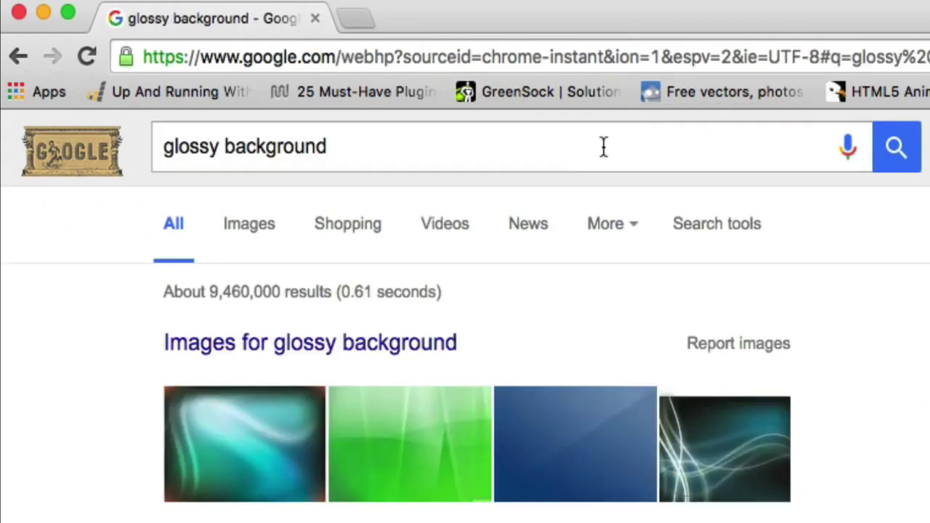
pyautogui.click(269, 235)
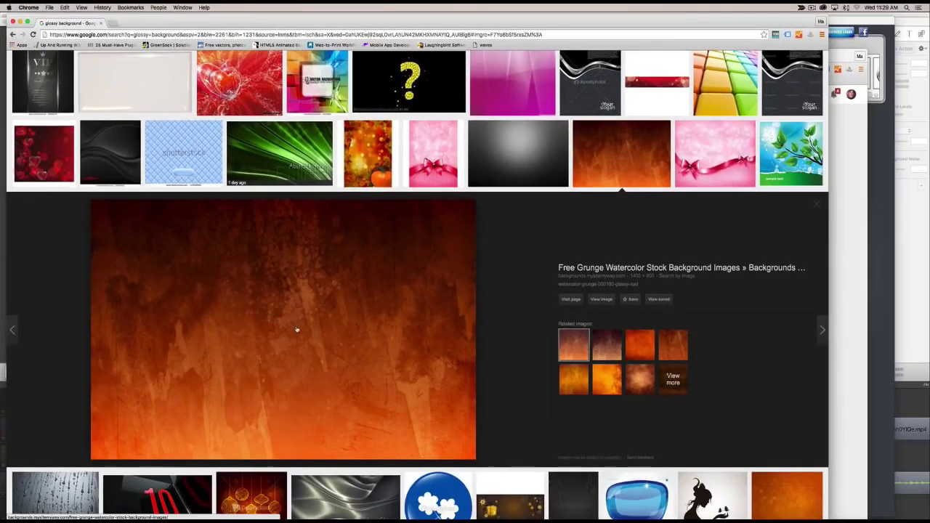
pyautogui.moveTo(297, 330); pyautogui.dragTo(44, 240)
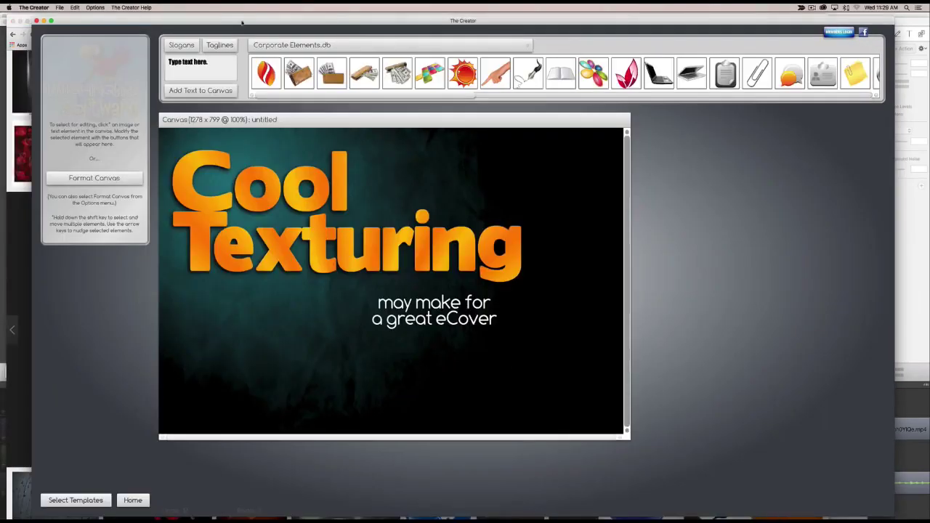
pyautogui.moveTo(242, 22); pyautogui.dragTo(396, 24)
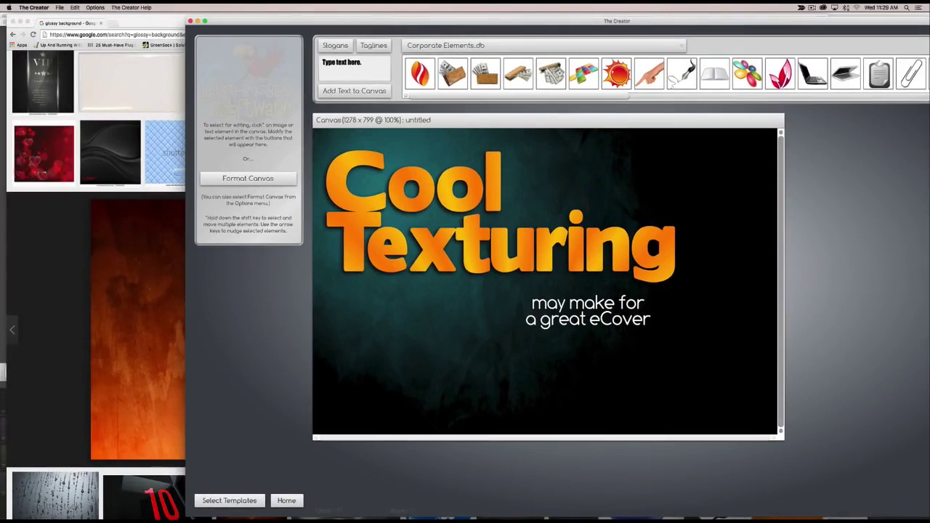
# Fill the Cool Texturing title with the rust watercolor image and set its font to You Are Loved
pyautogui.moveTo(122, 168); pyautogui.dragTo(438, 253)
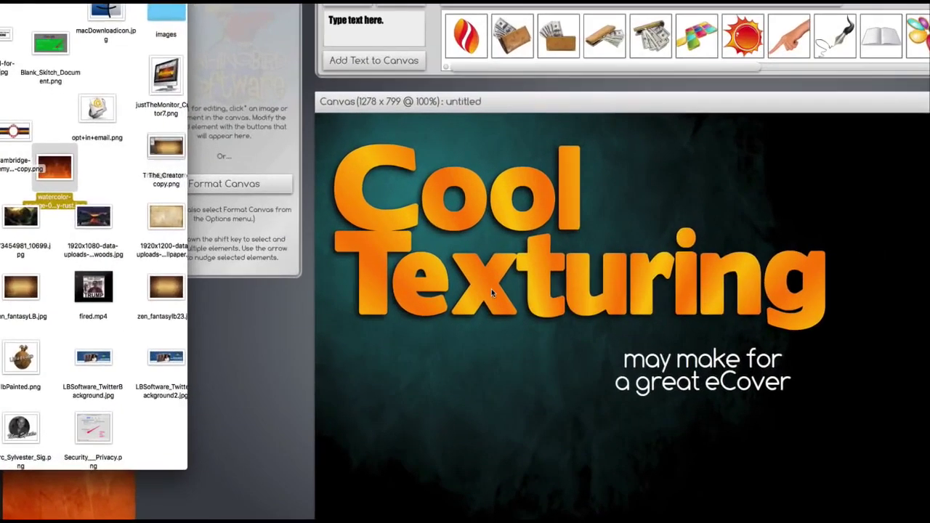
pyautogui.click(491, 288)
pyautogui.moveTo(55, 167); pyautogui.dragTo(408, 268)
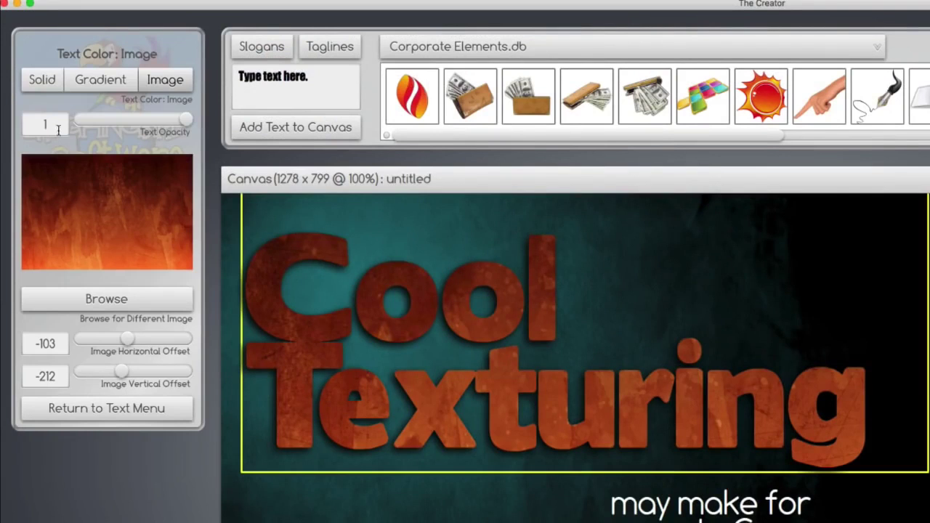
pyautogui.click(84, 409)
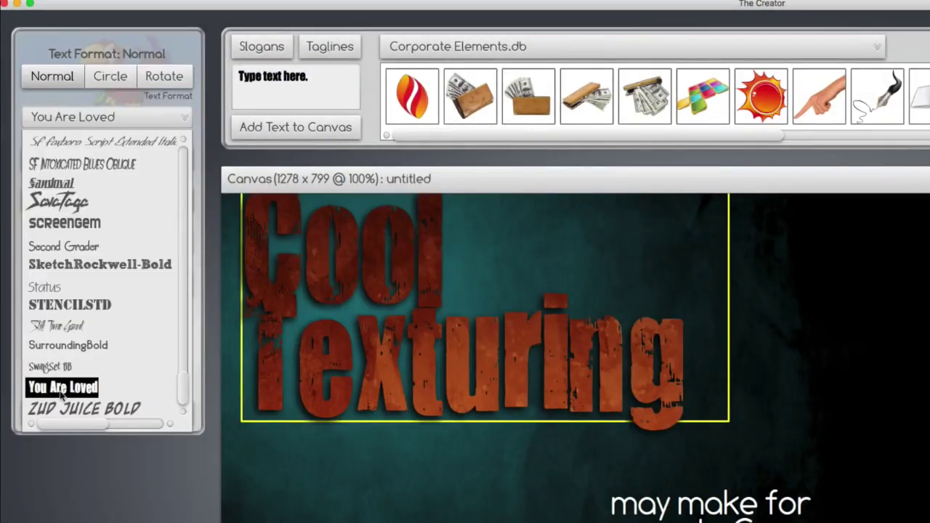
pyautogui.click(61, 386)
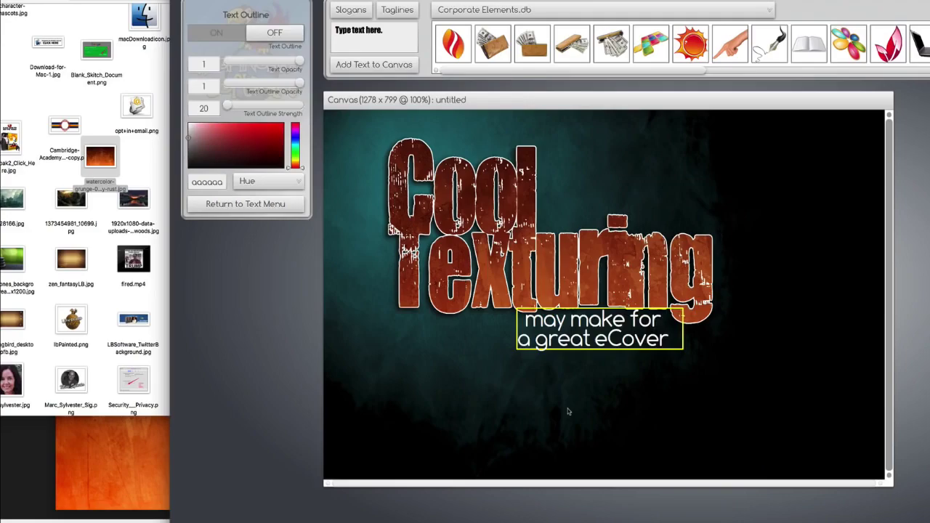
# Crop the canvas around the title to 872 x 506
pyautogui.click(568, 408)
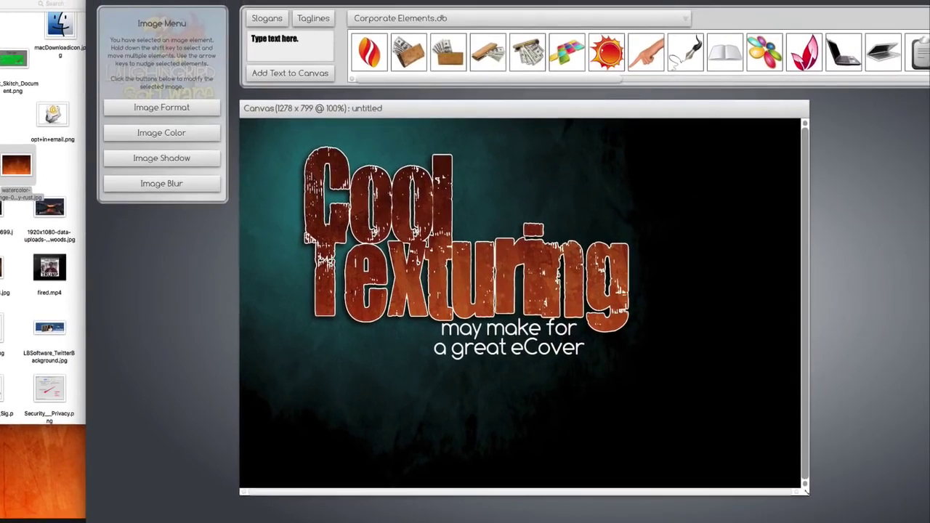
pyautogui.moveTo(807, 492); pyautogui.dragTo(835, 365)
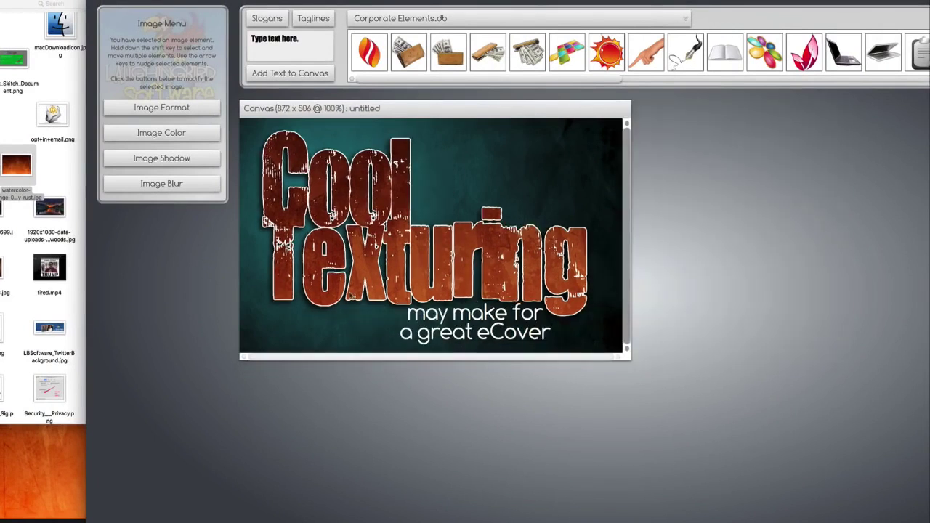
pyautogui.click(10, 18)
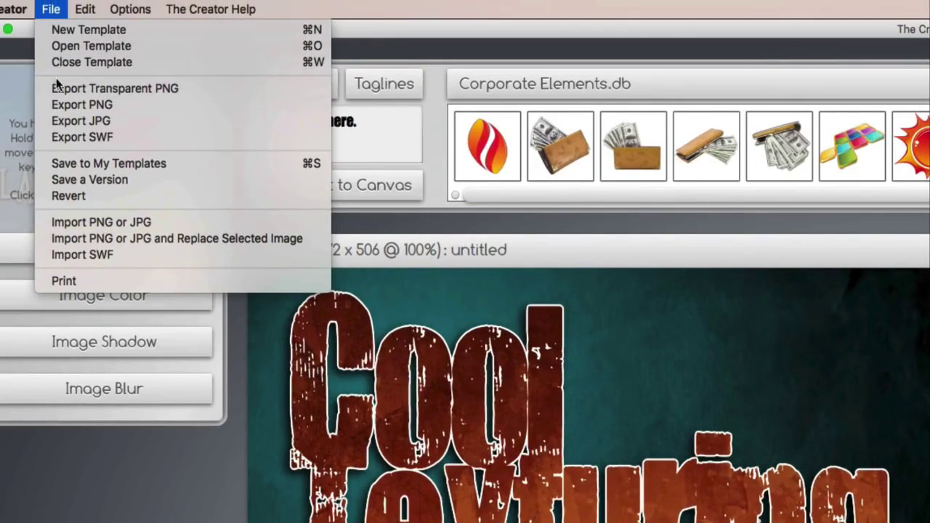
# Delete the teal background and export the Cool Texturing title as a transparent PNG
pyautogui.click(93, 109)
pyautogui.click(608, 370)
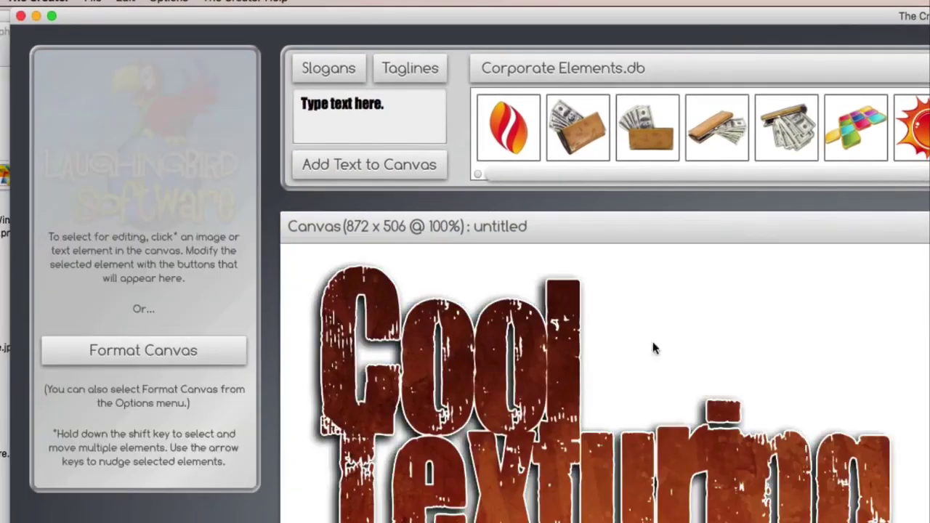
pyautogui.click(92, 1)
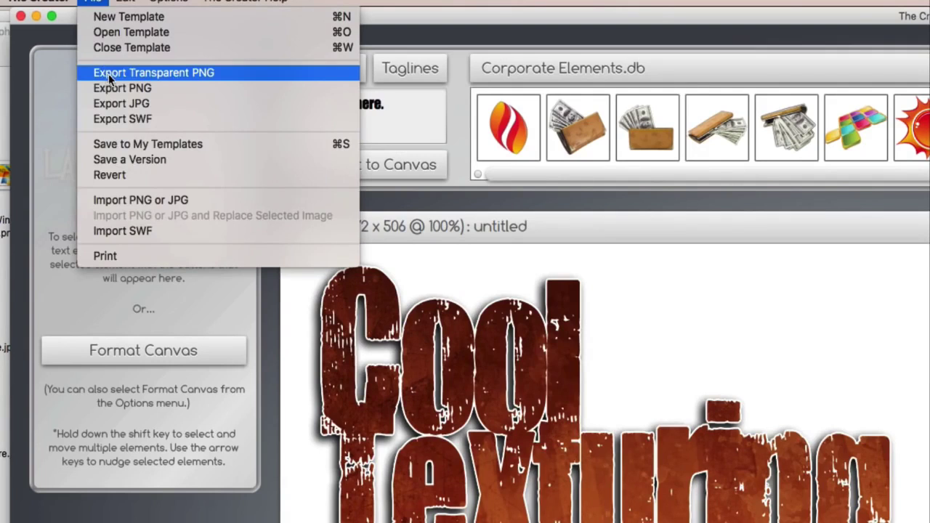
pyautogui.click(220, 76)
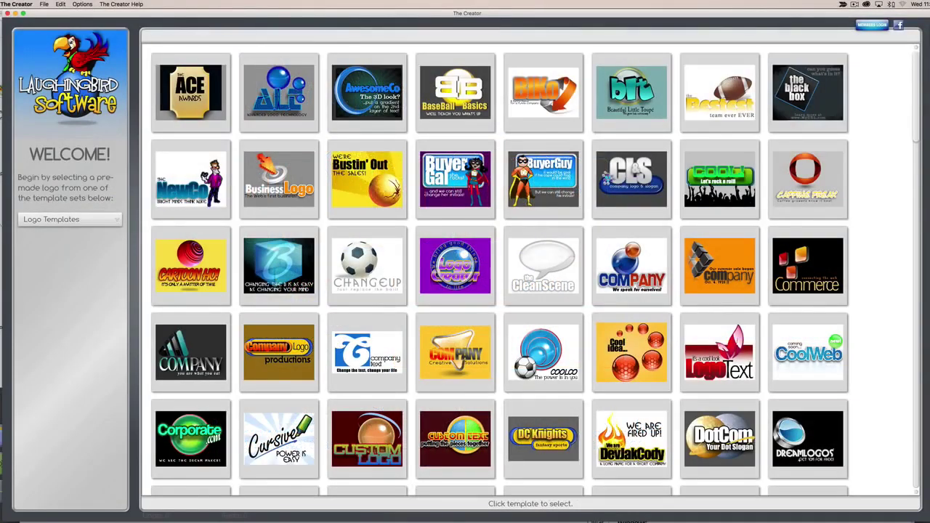
# Open the People Pak Magic logo template and place a cartoon boy figure right of Magic
pyautogui.click(56, 220)
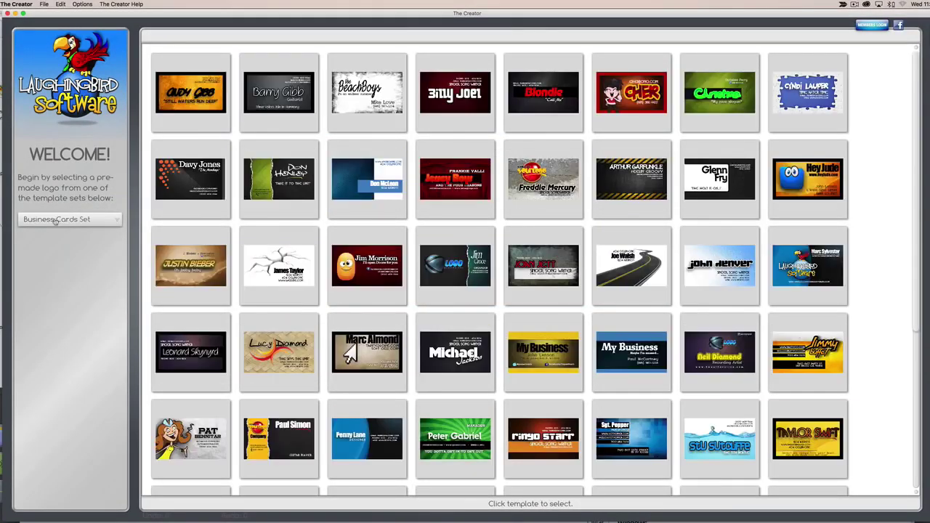
pyautogui.moveTo(54, 221); pyautogui.dragTo(53, 270)
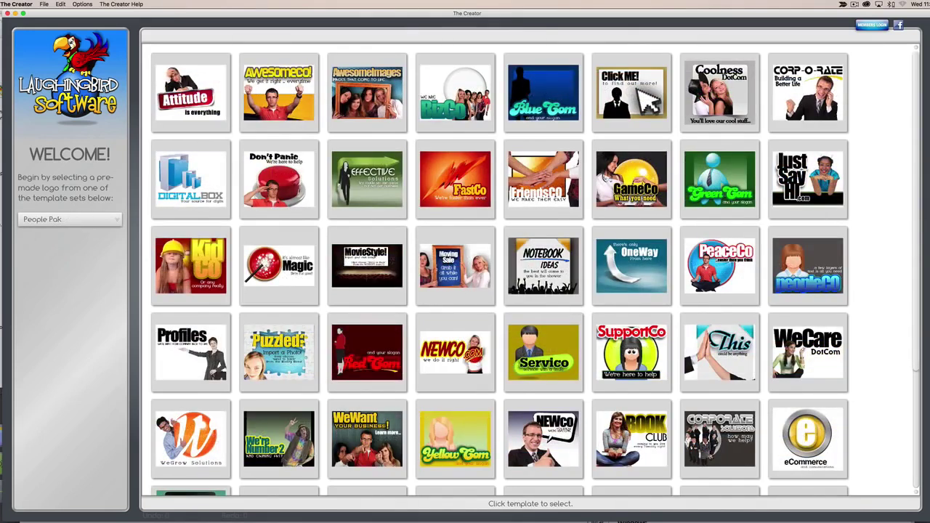
pyautogui.click(267, 263)
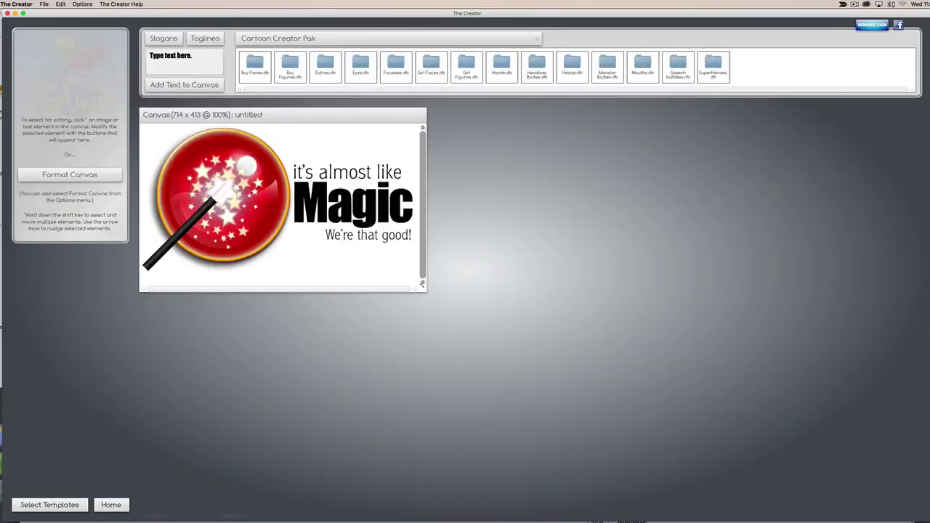
pyautogui.moveTo(360, 67); pyautogui.dragTo(478, 265)
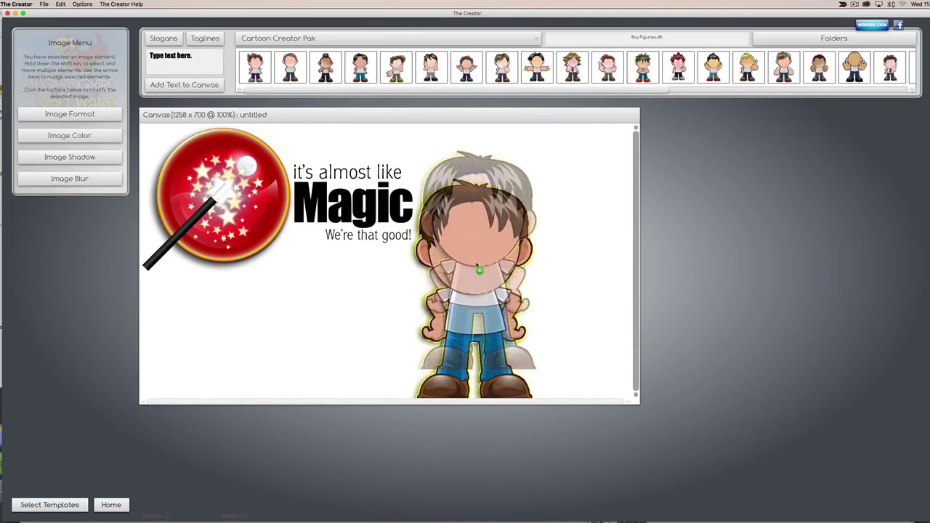
pyautogui.click(852, 41)
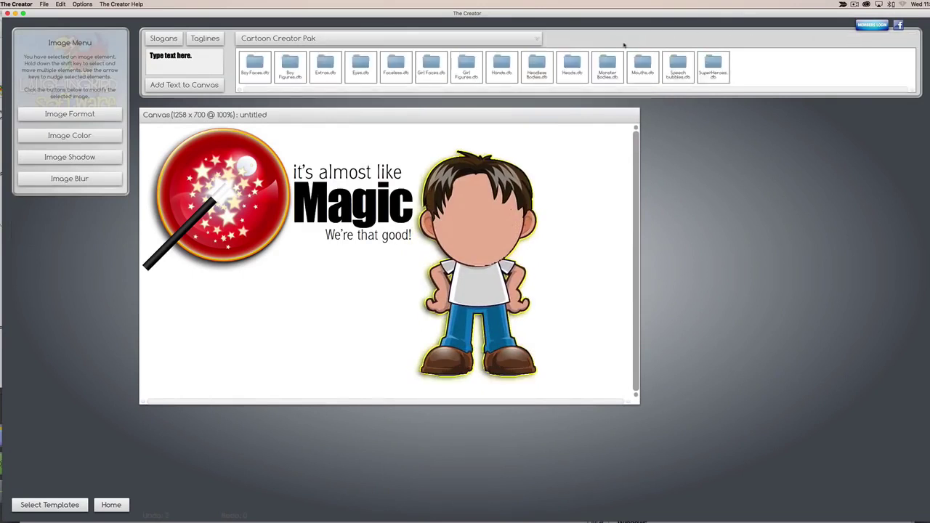